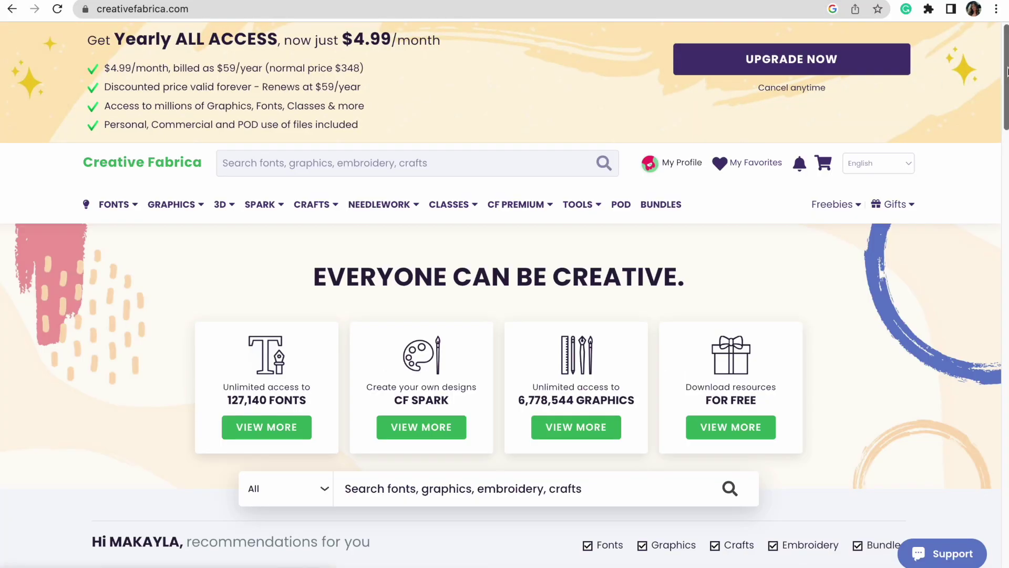
Open the CF Spark Art image generator from the CF Spark tools overview page.
scroll(712, 191, down, 3)
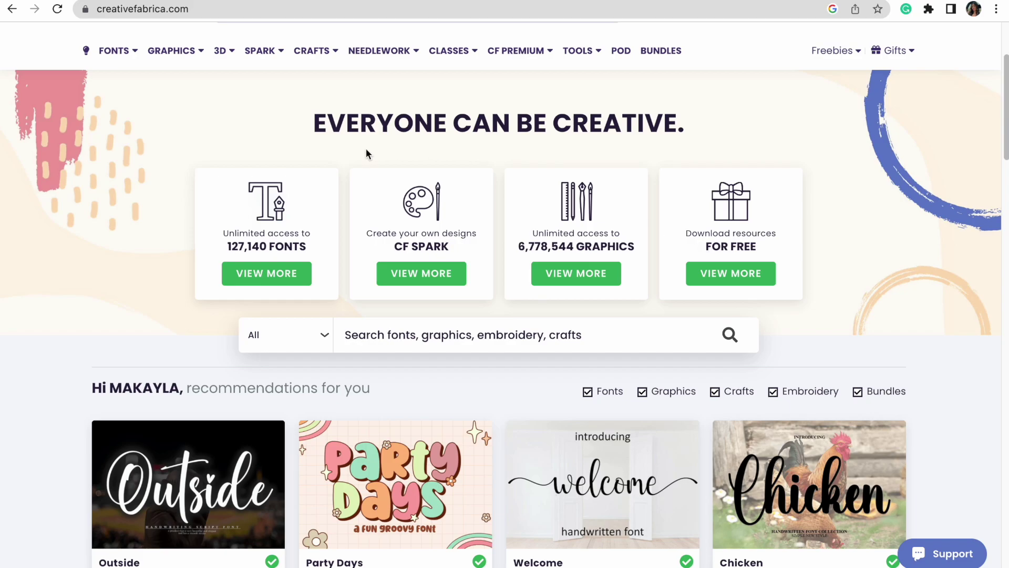
click(424, 278)
scroll(997, 147, down, 3)
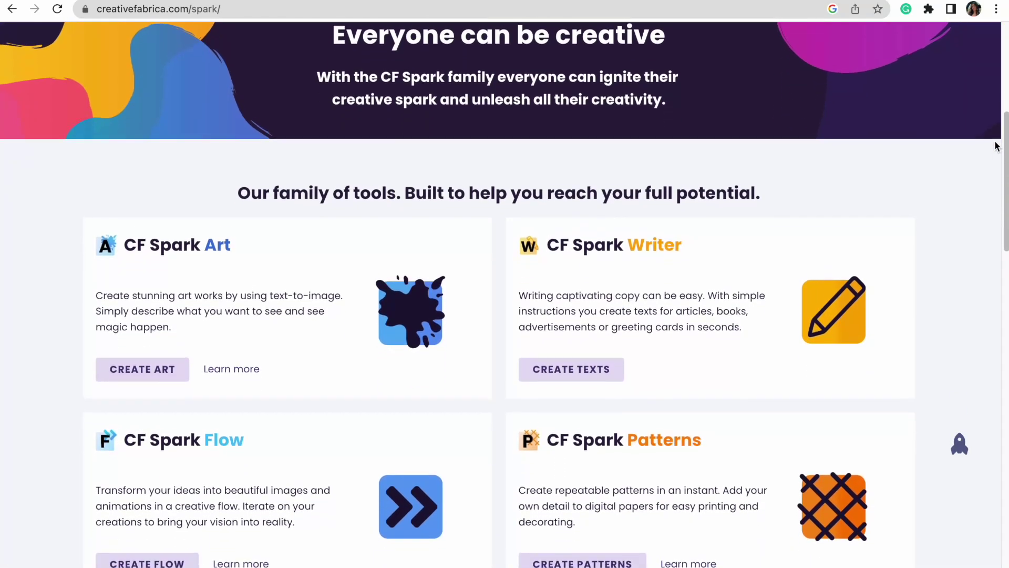
scroll(998, 146, down, 6)
scroll(969, 235, down, 7)
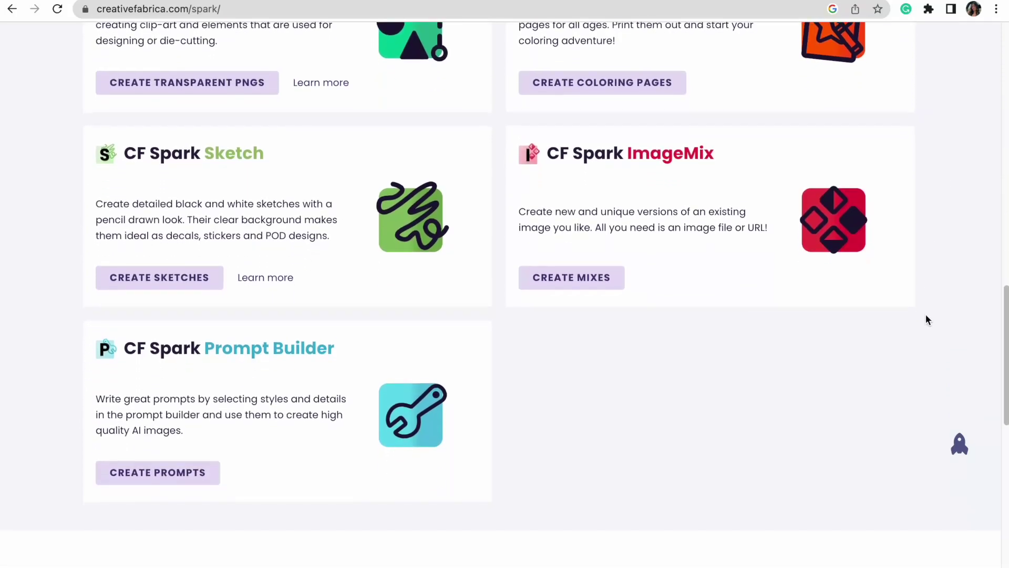
scroll(926, 315, up, 10)
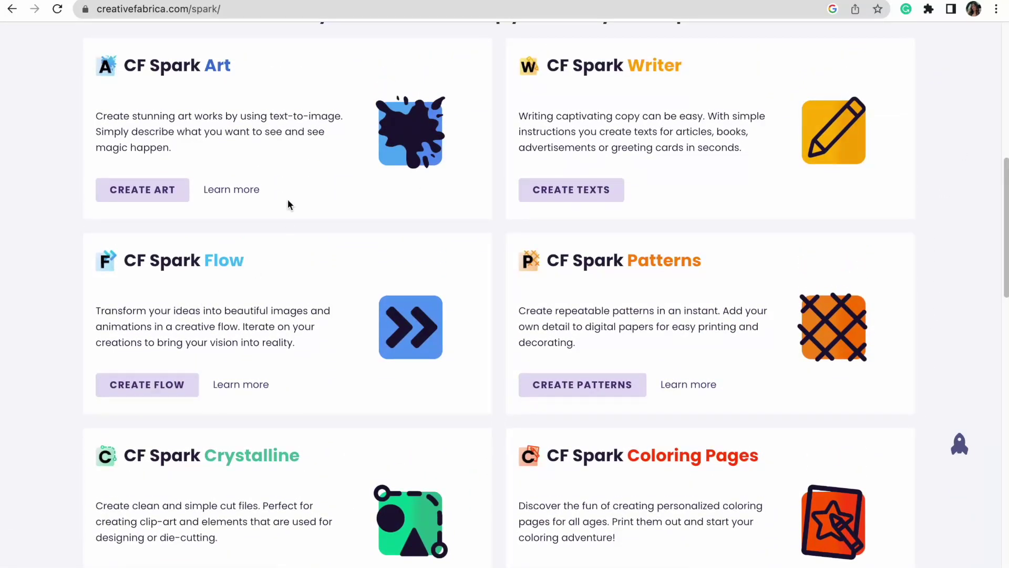
click(151, 190)
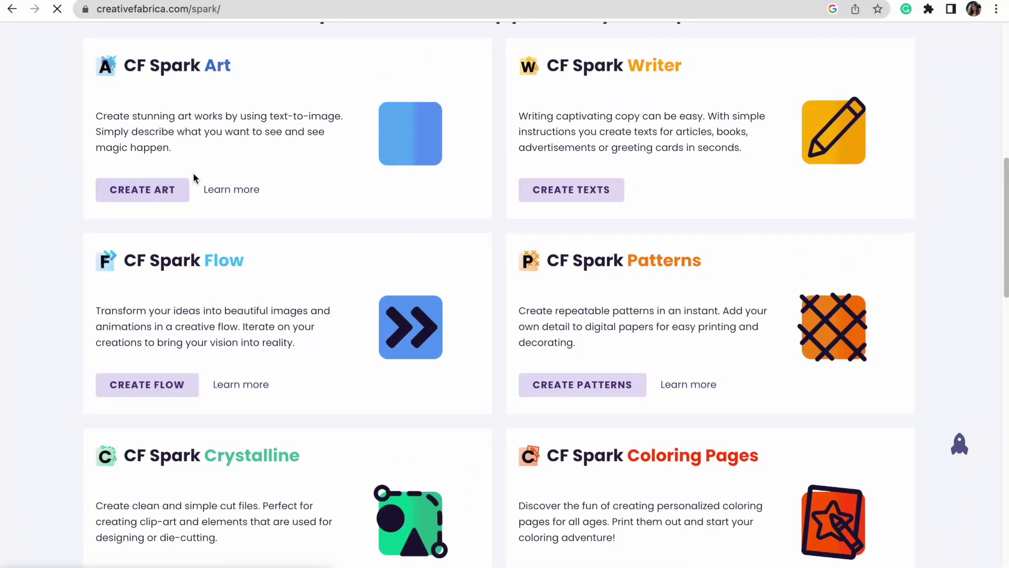
scroll(691, 173, down, 3)
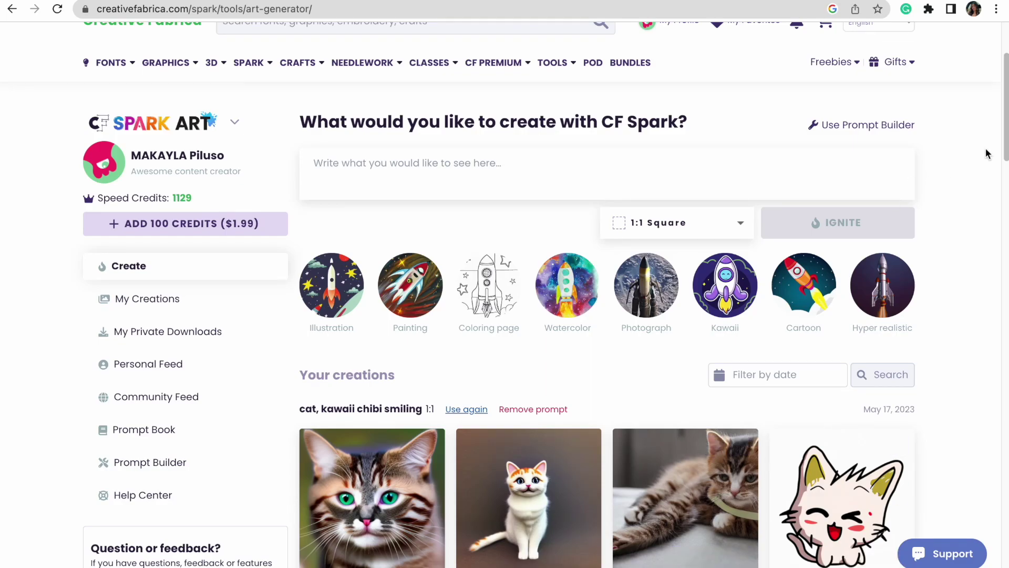
click(338, 185)
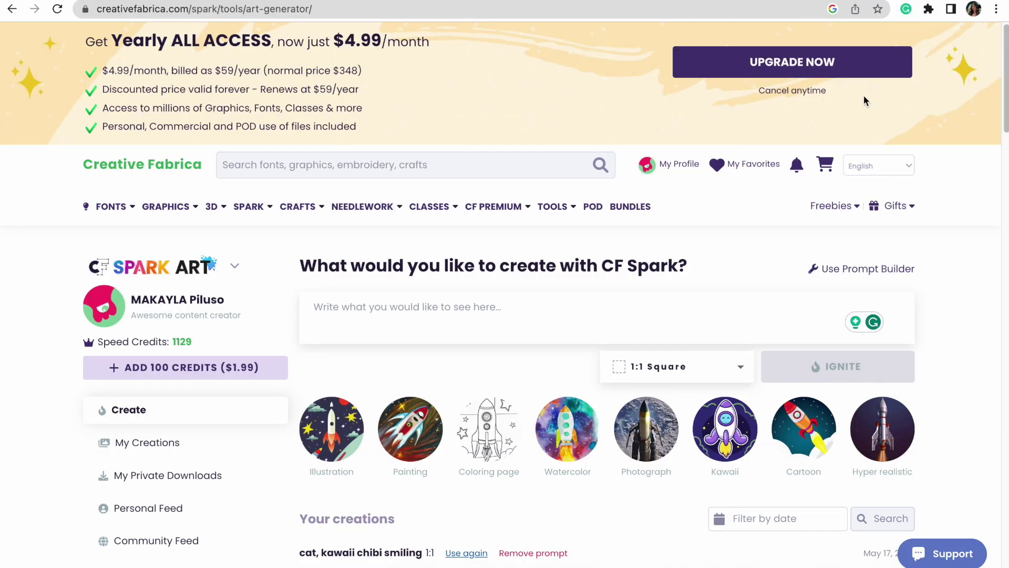
drag(1007, 79, 1007, 91)
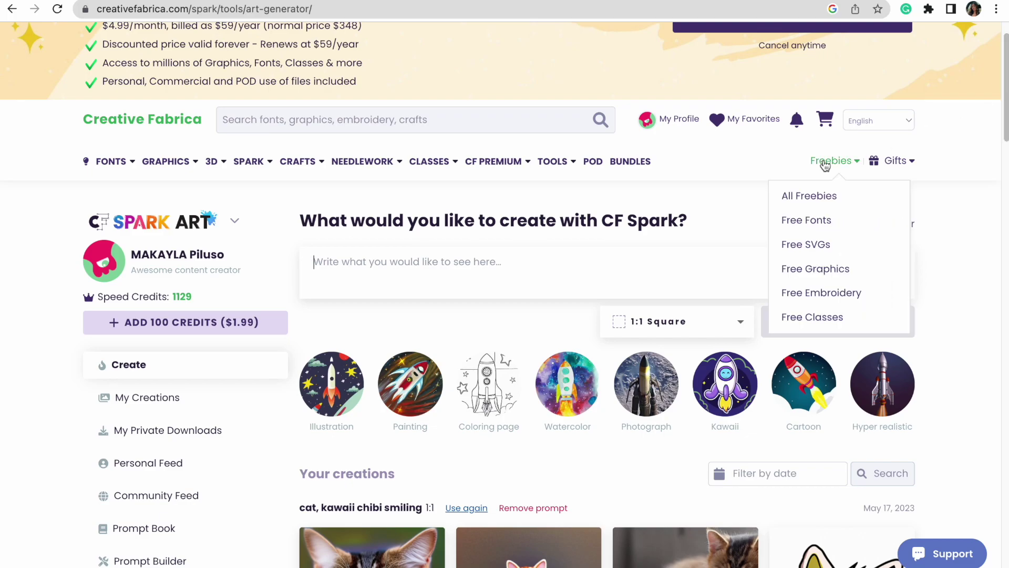
click(705, 315)
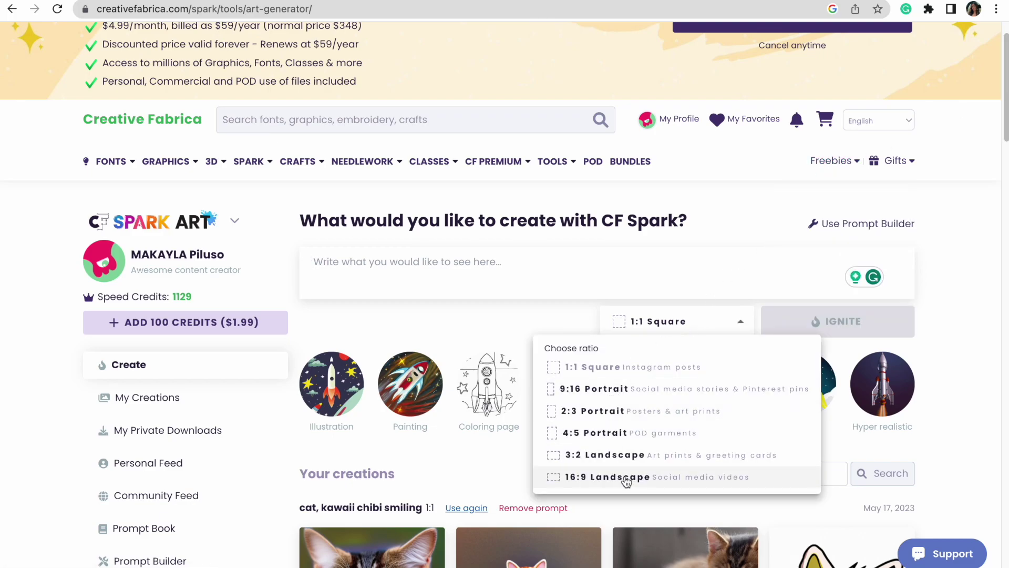
click(575, 366)
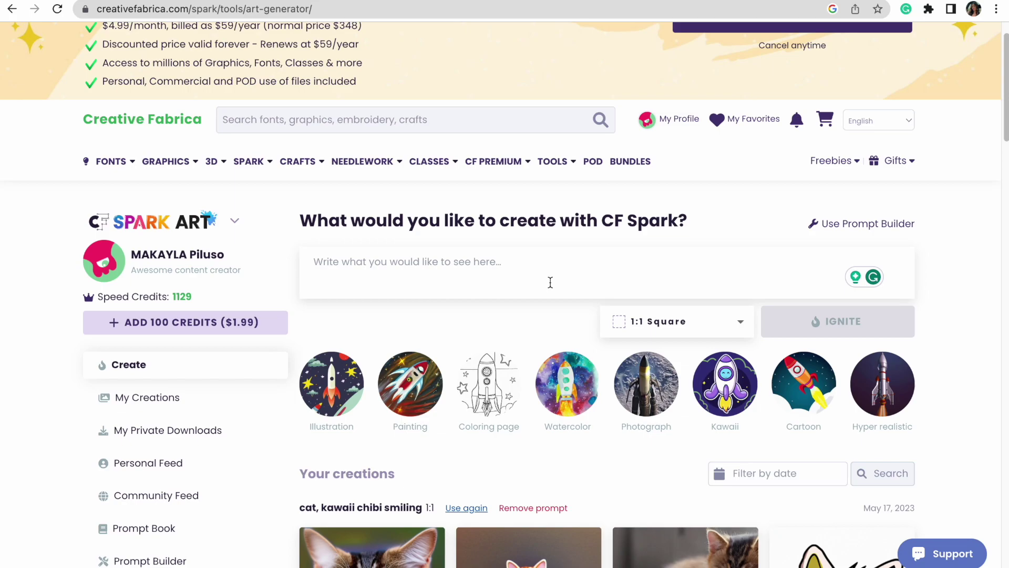
drag(1004, 110, 1004, 130)
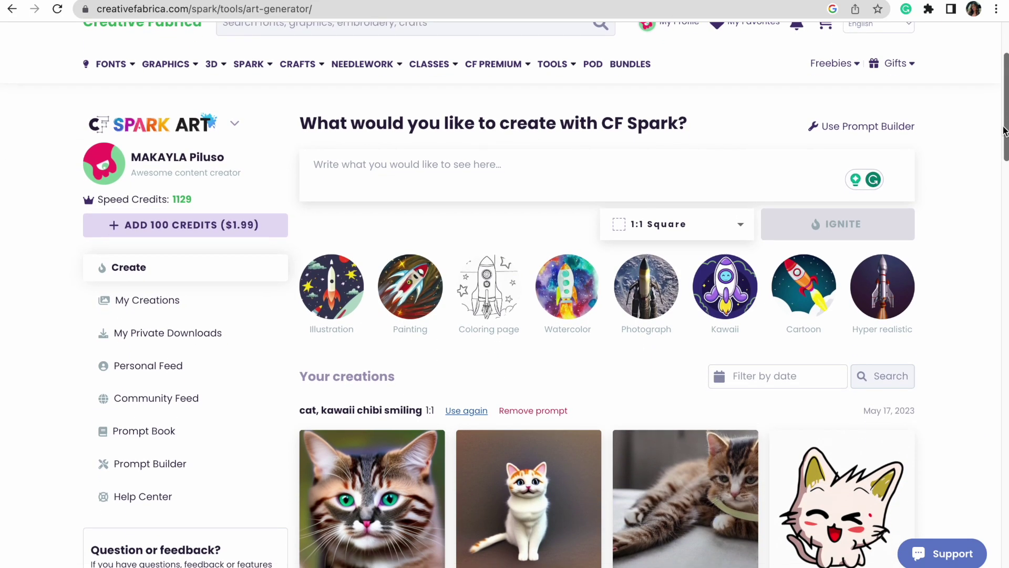
click(518, 158)
text(cat,)
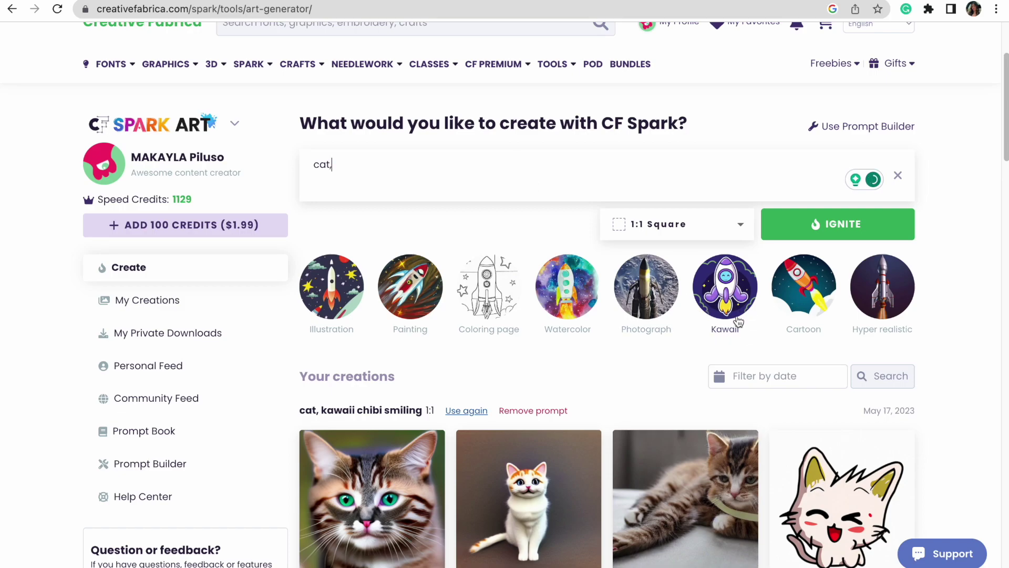
Generate four images for the prompt 'cat' with the Kawaii chibi style and review them.
click(711, 306)
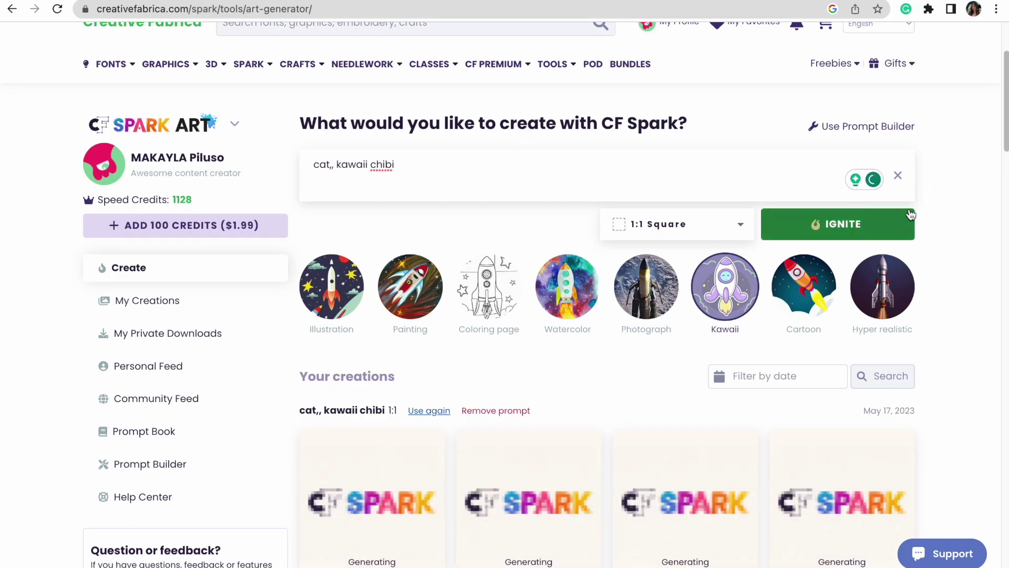
drag(1006, 93, 1007, 123)
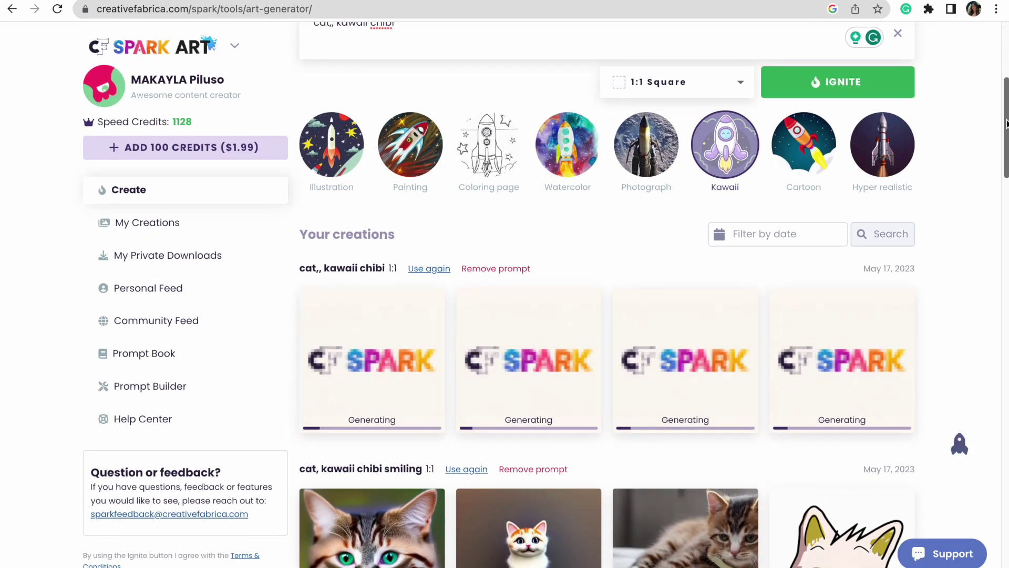
scroll(368, 295, down, 4)
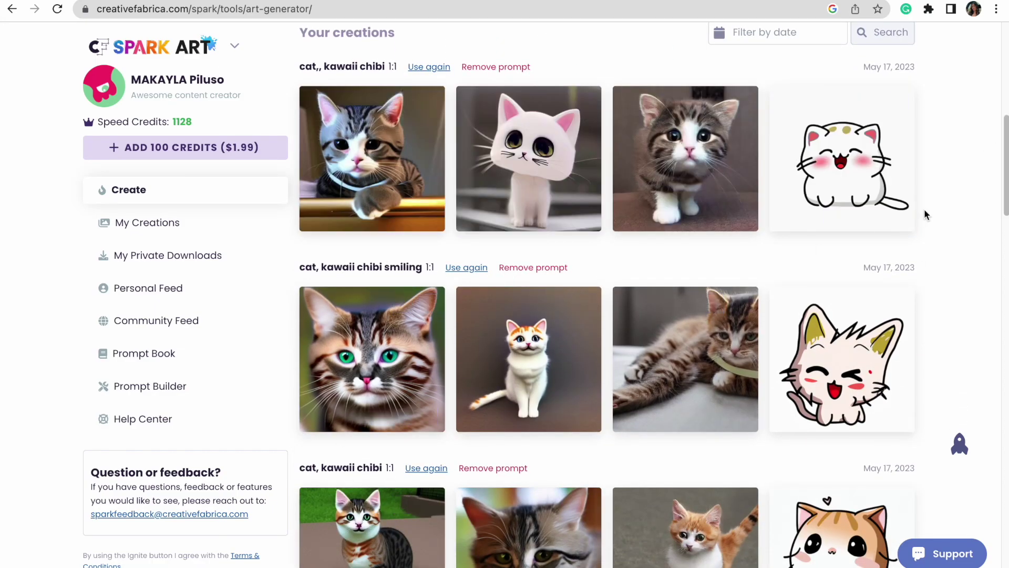
scroll(1003, 151, down, 2)
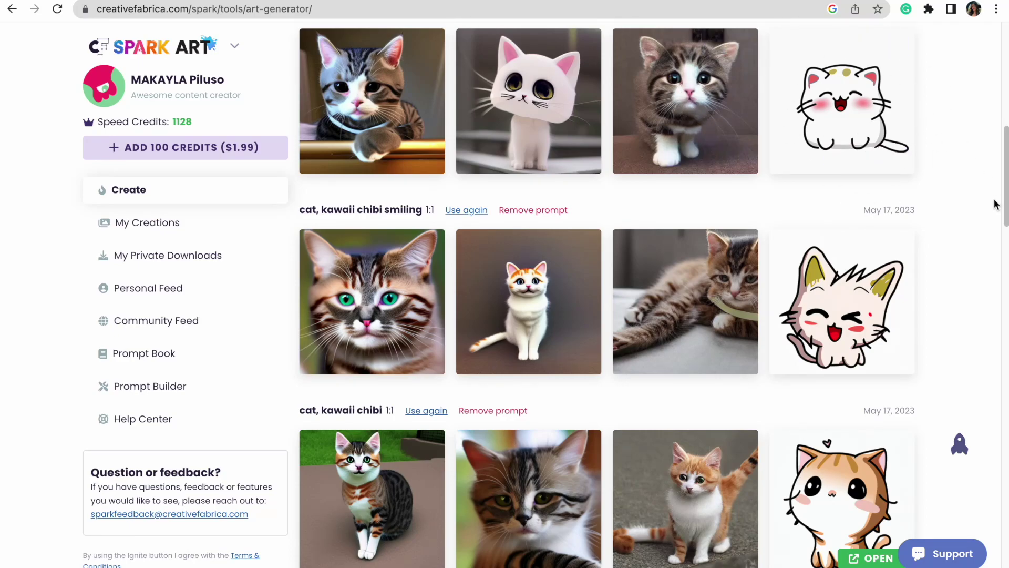
drag(1004, 190, 1001, 226)
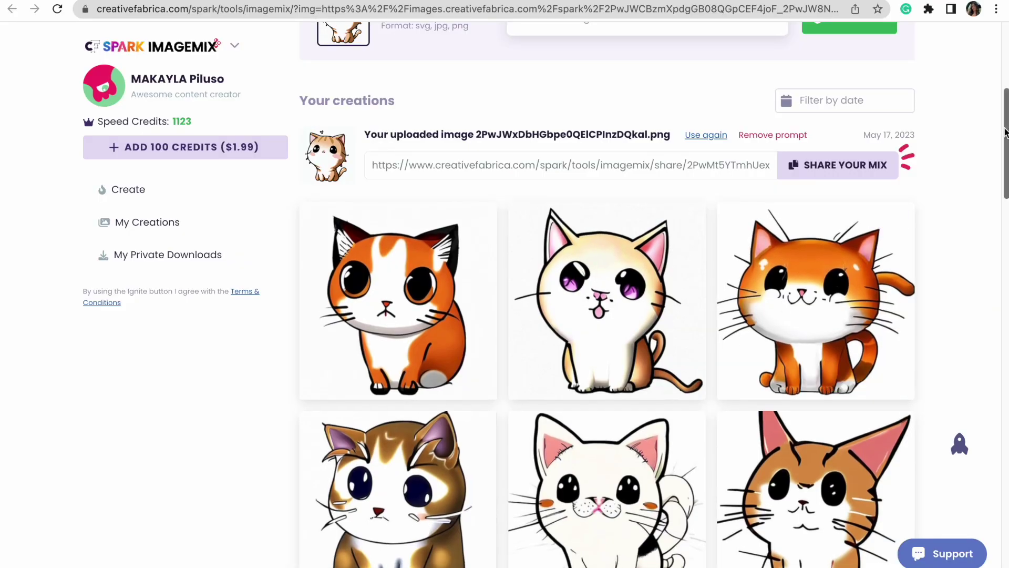
Scroll down through the creations list and back up to the generator.
drag(1005, 131, 998, 228)
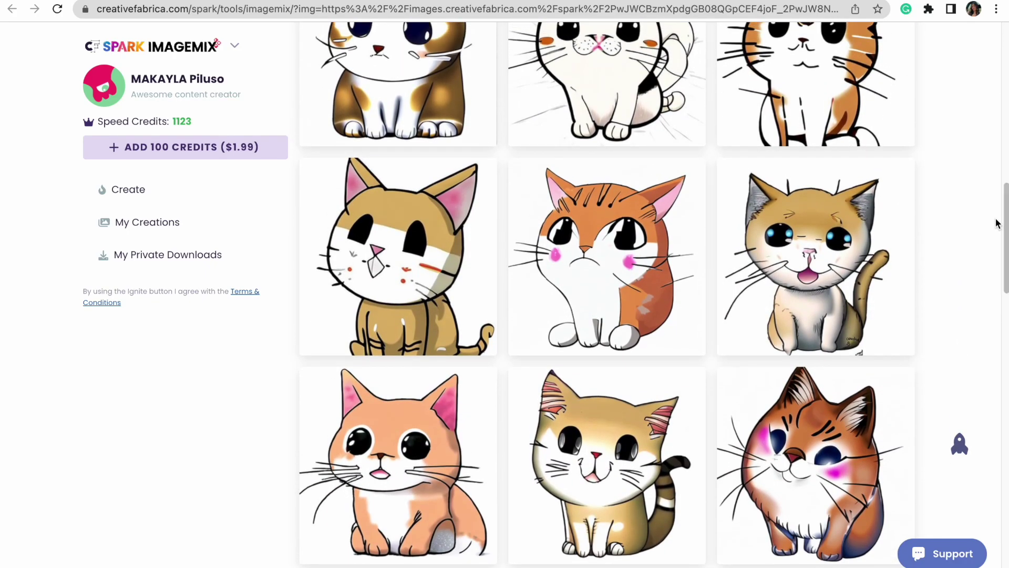
drag(1002, 228, 1004, 114)
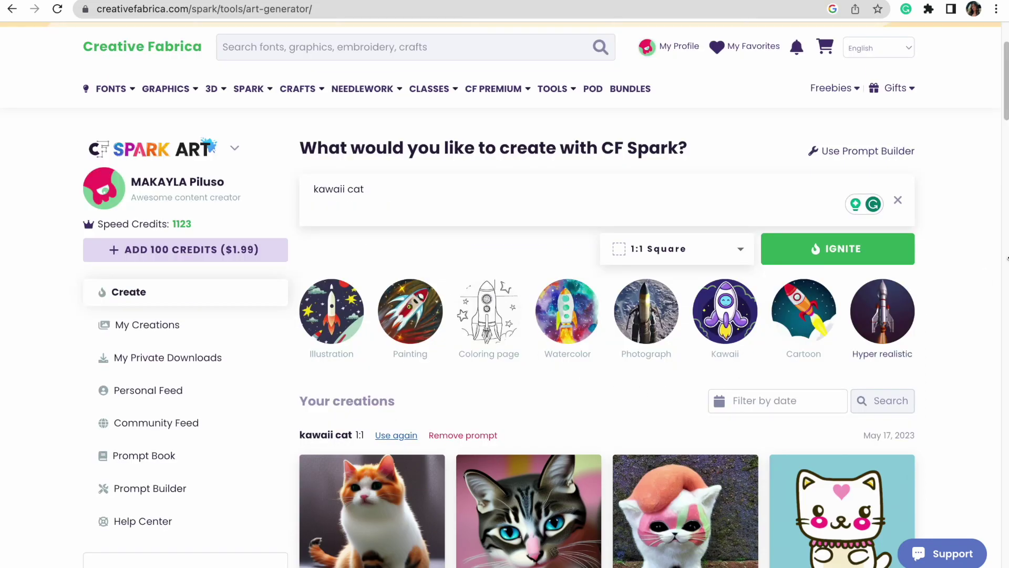
Generate images for 'kawaii cat' with the Watercolor style added.
scroll(381, 216, down, 4)
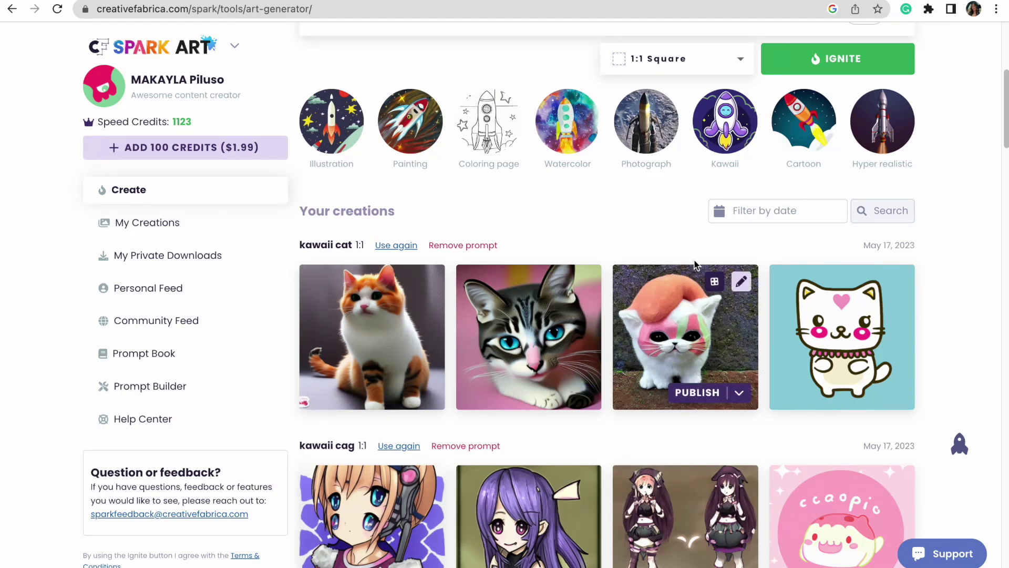
click(576, 132)
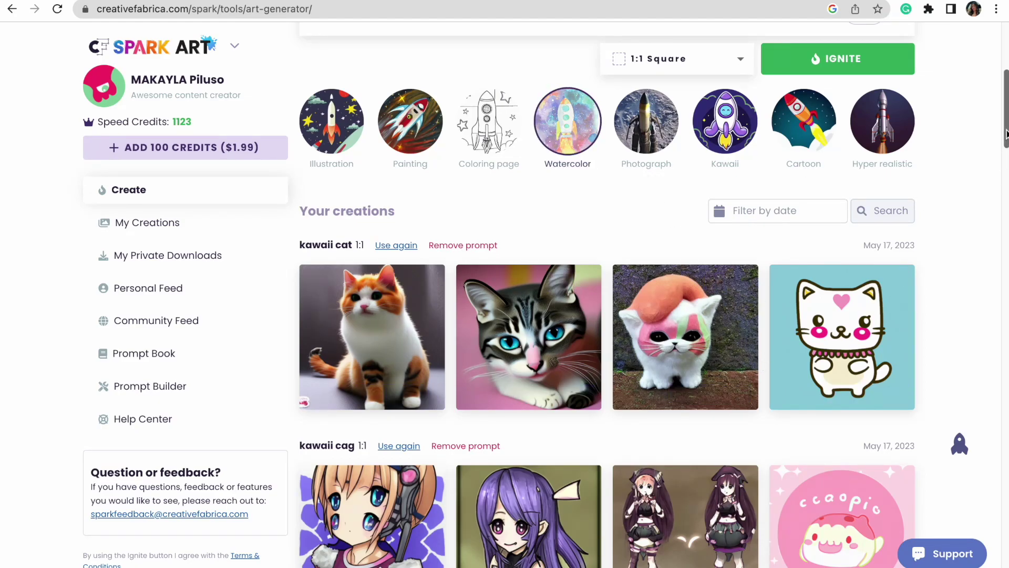
drag(1005, 134, 1006, 116)
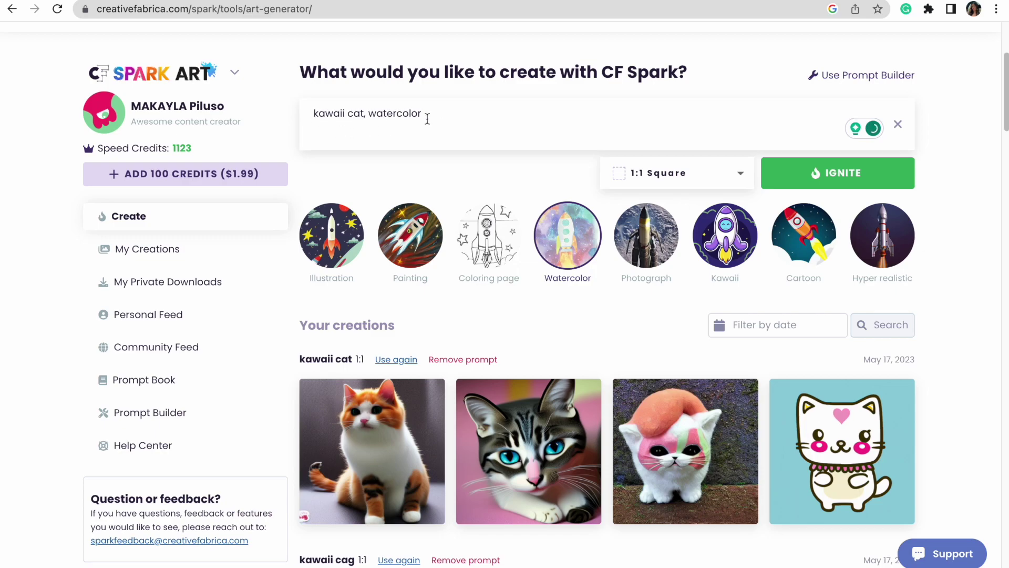
click(838, 173)
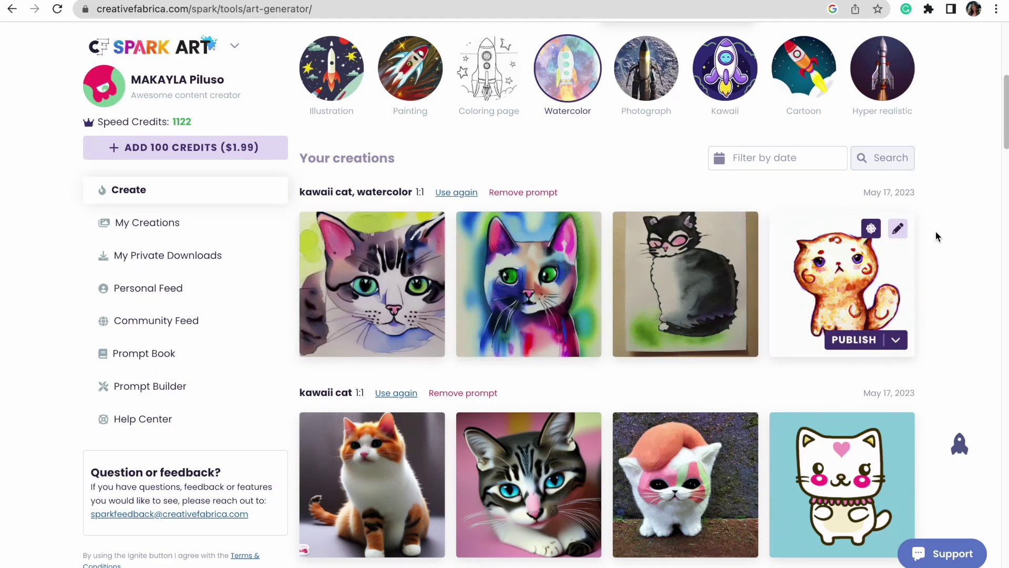
Send the white laughing chibi cat to ImageMix to create variations.
scroll(982, 196, down, 15)
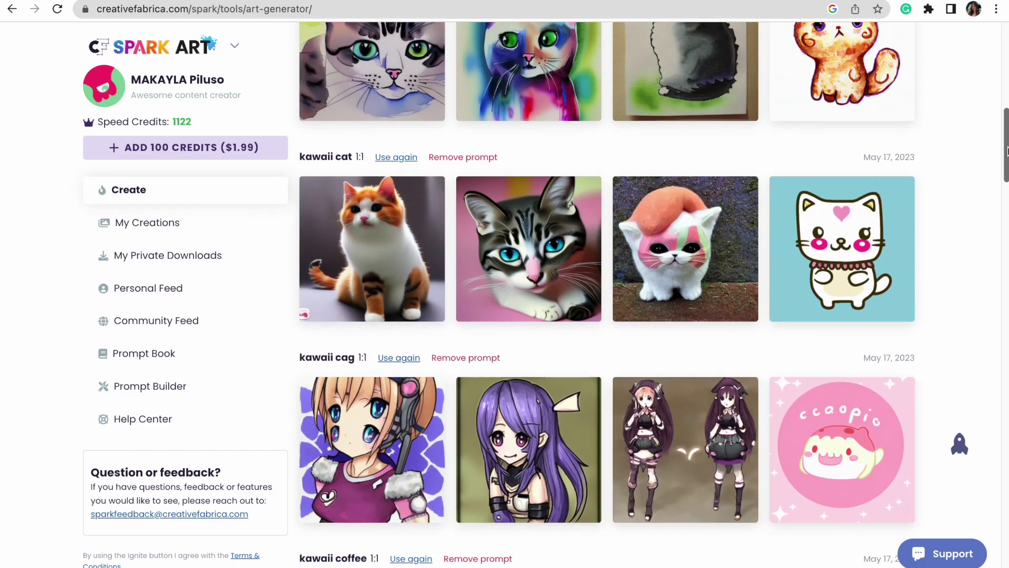
scroll(976, 273, down, 1)
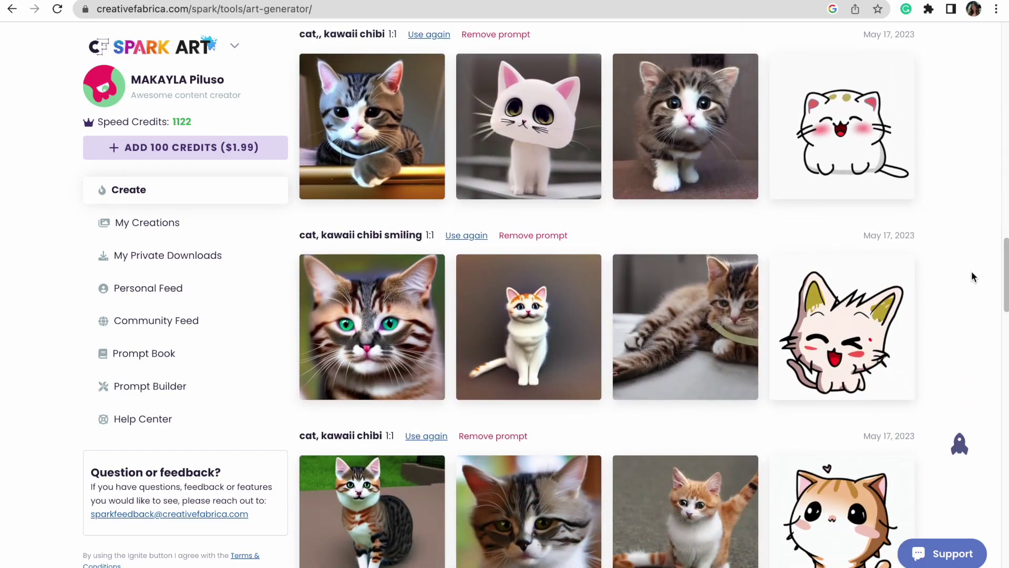
click(871, 70)
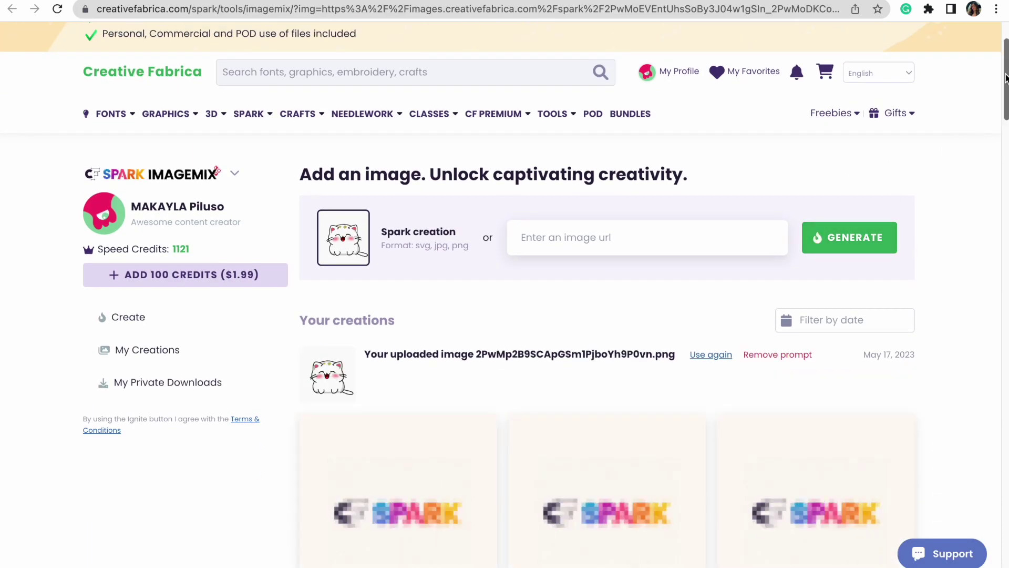
scroll(975, 124, down, 2)
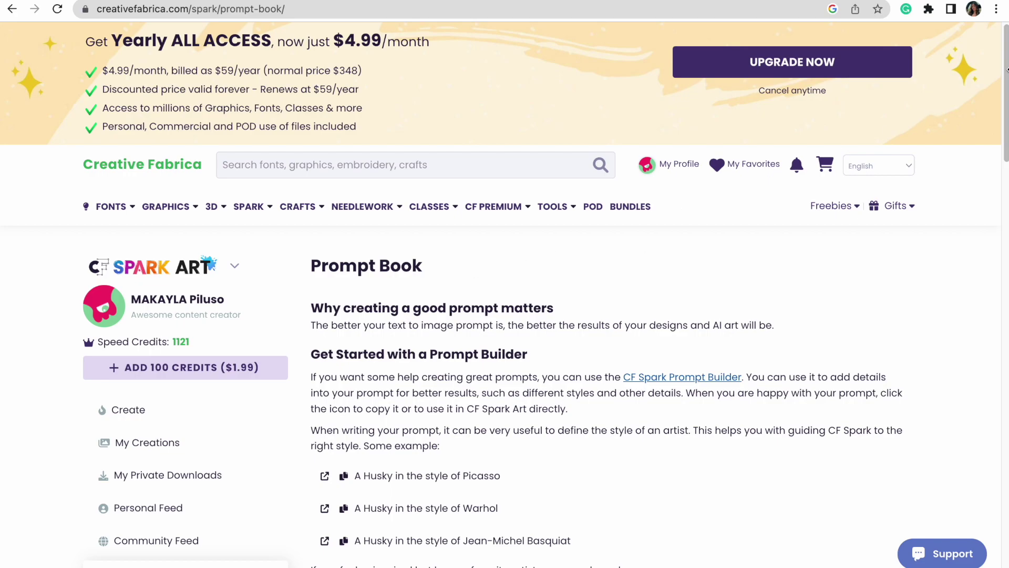
Copy the 'A Husky in the style of Warhol' sample prompt into the generator's prompt box.
scroll(1005, 49, down, 5)
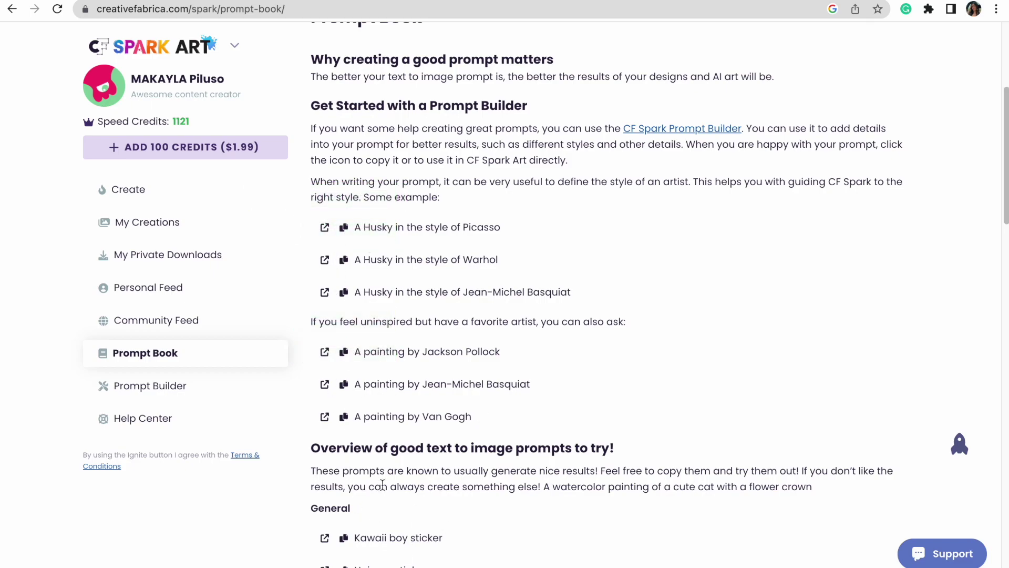
scroll(400, 337, down, 4)
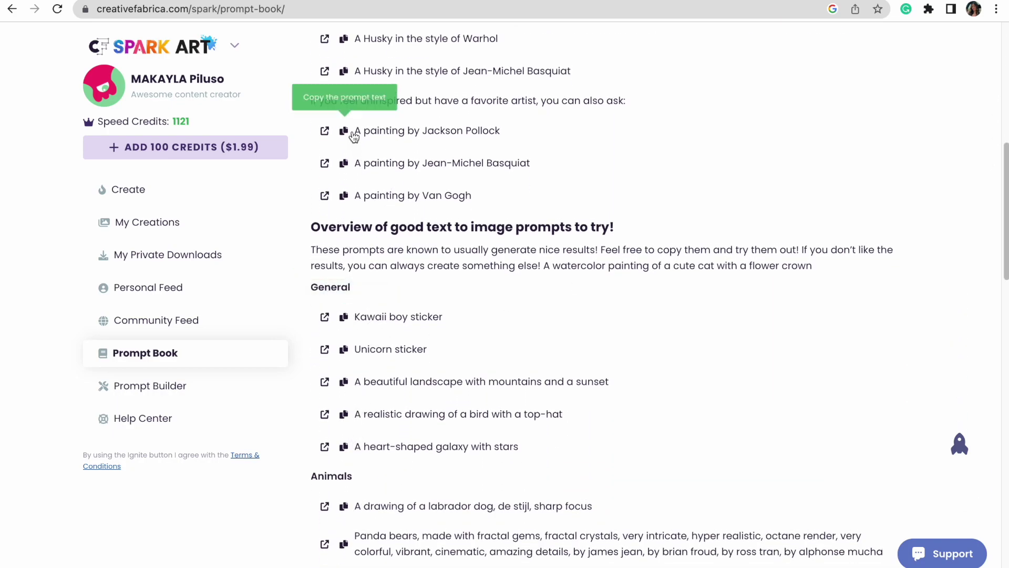
click(344, 41)
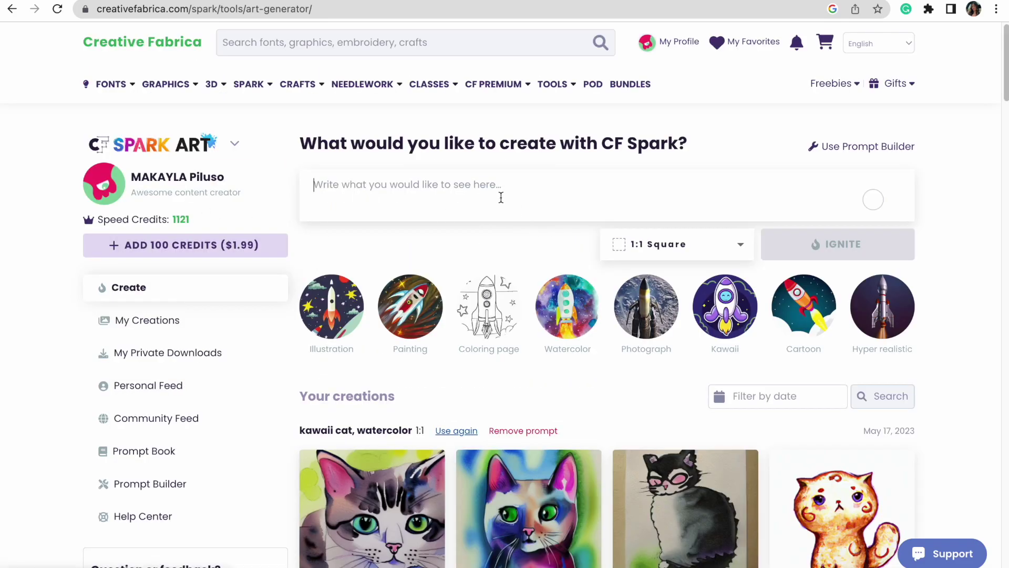
key(ctrl+v)
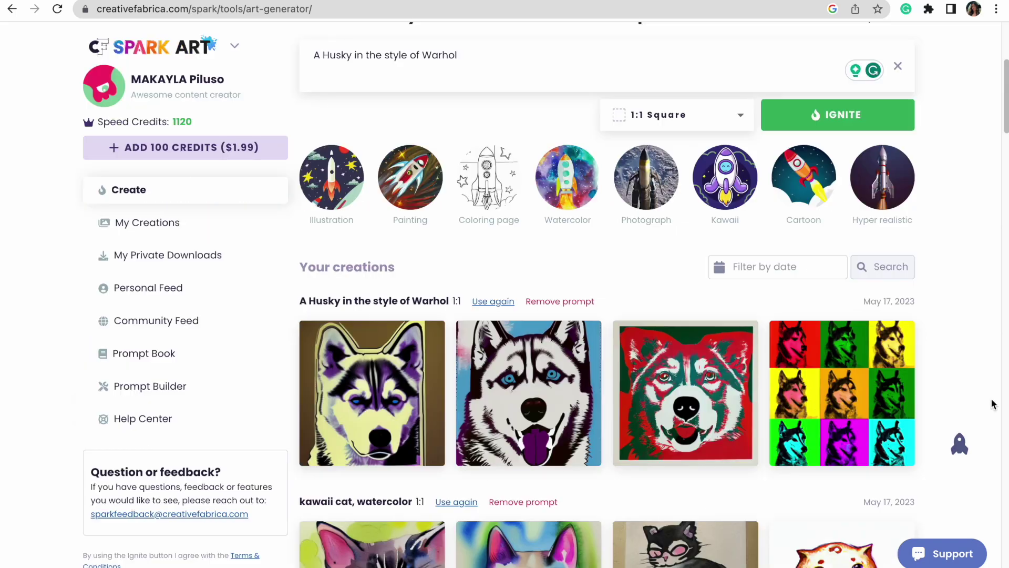
Show the PUBLISH options for the kawaii chibi cat creation.
mouse_move(476, 407)
scroll(489, 402, down, 10)
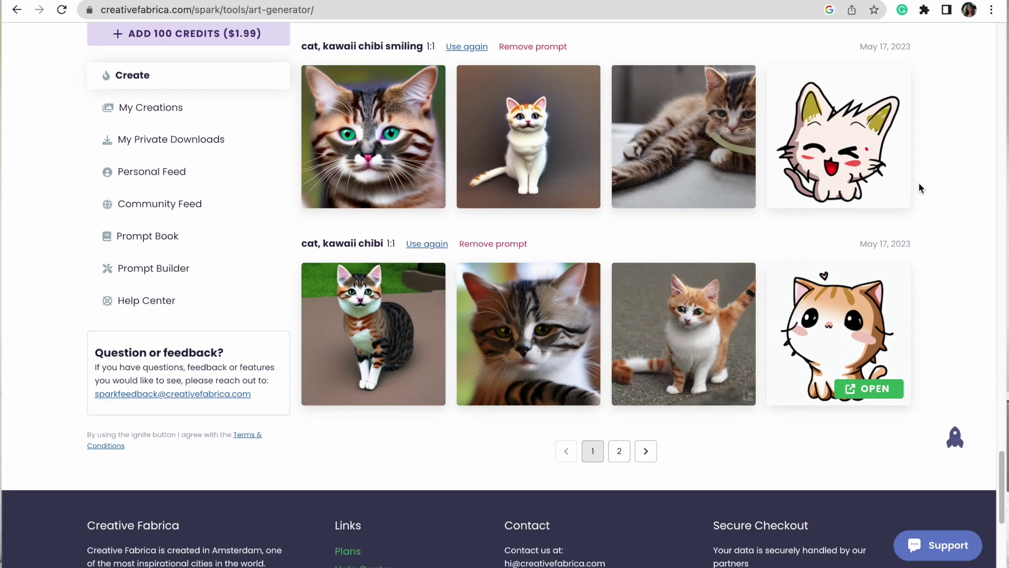
mouse_move(895, 192)
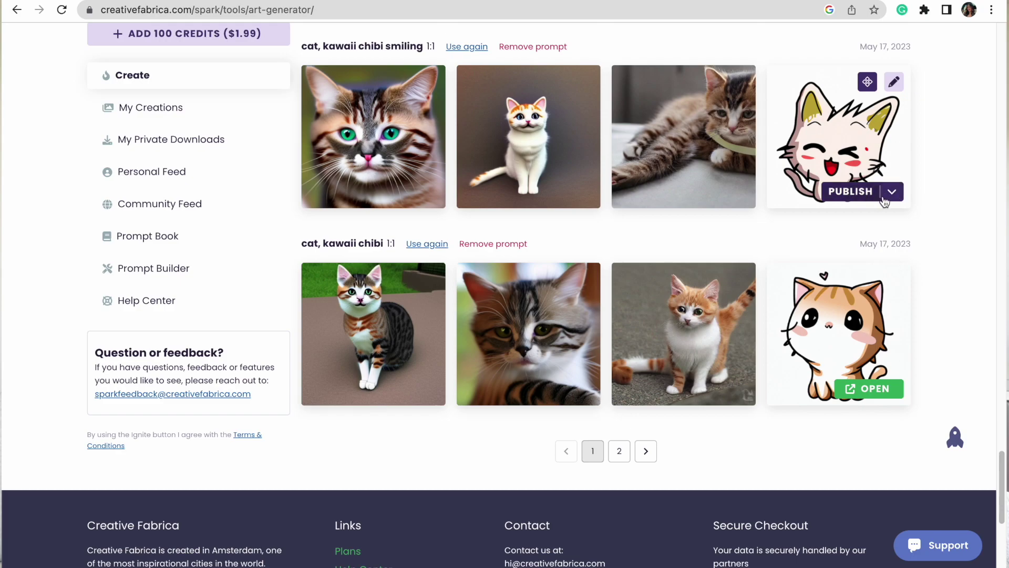
click(892, 194)
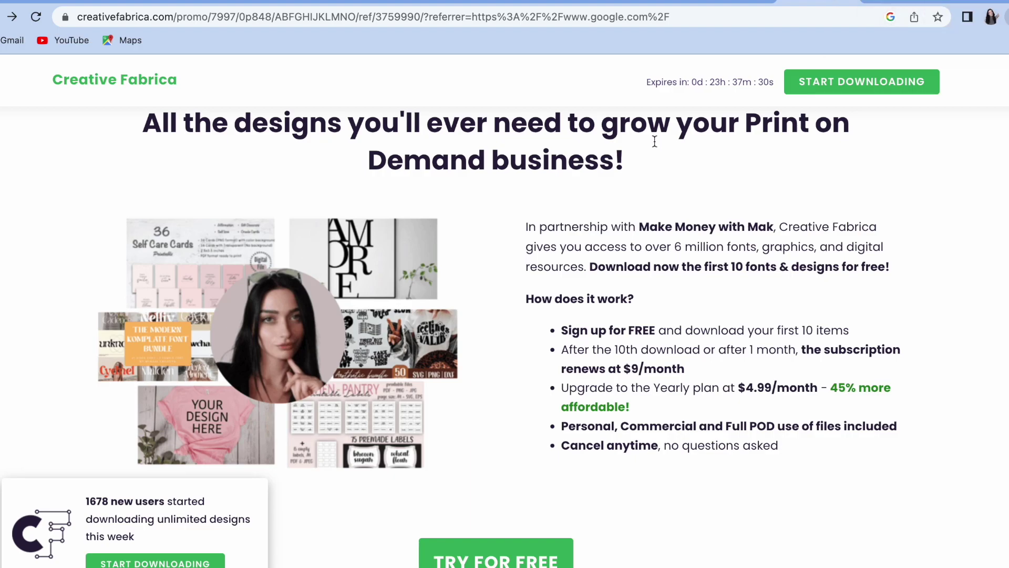
Highlight the $9/month renewal price and the yearly plan offer on the promo page.
scroll(500, 337, down, 1)
scroll(499, 336, up, 1)
scroll(500, 336, down, 1)
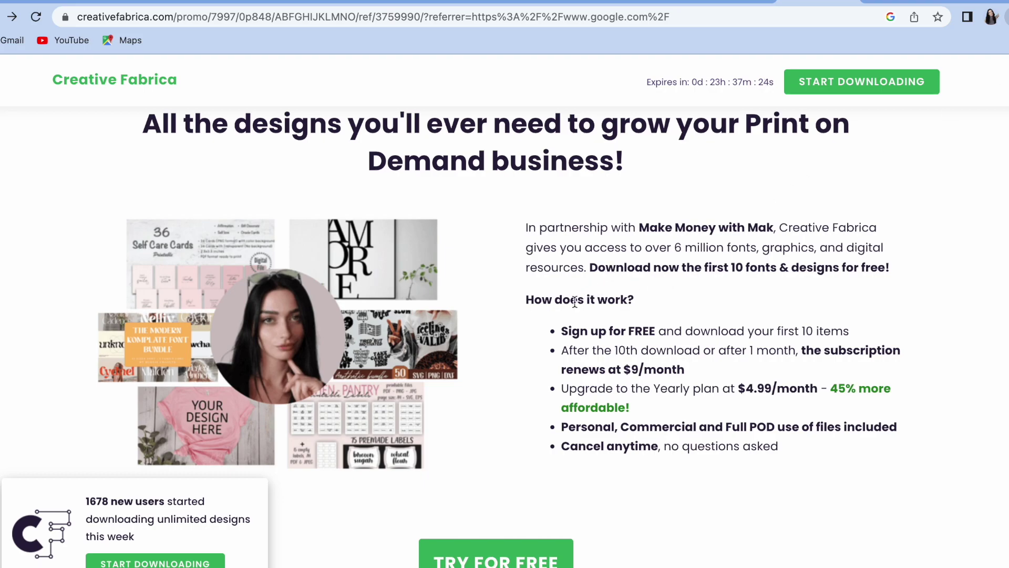
drag(696, 367, 577, 372)
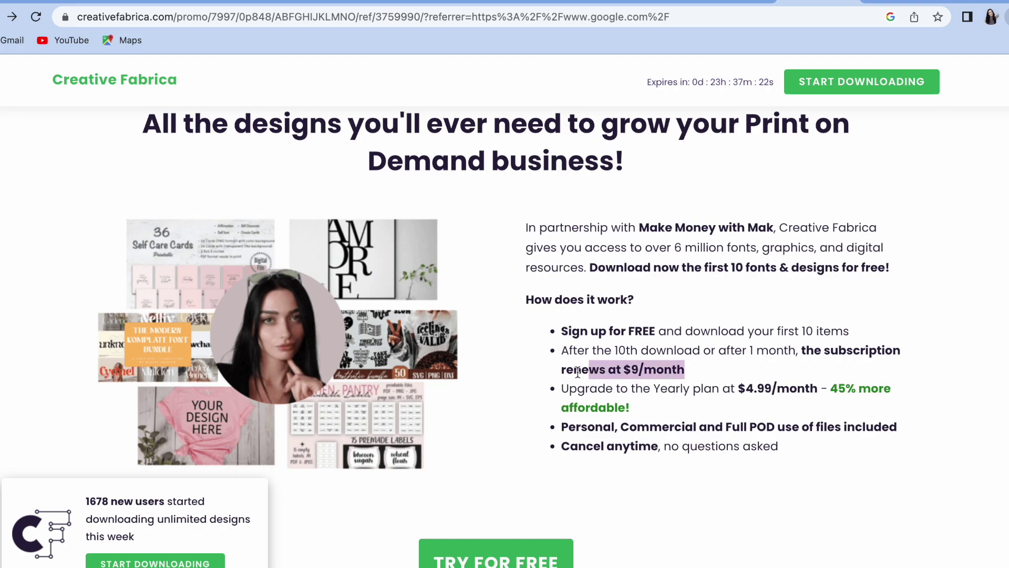
click(519, 398)
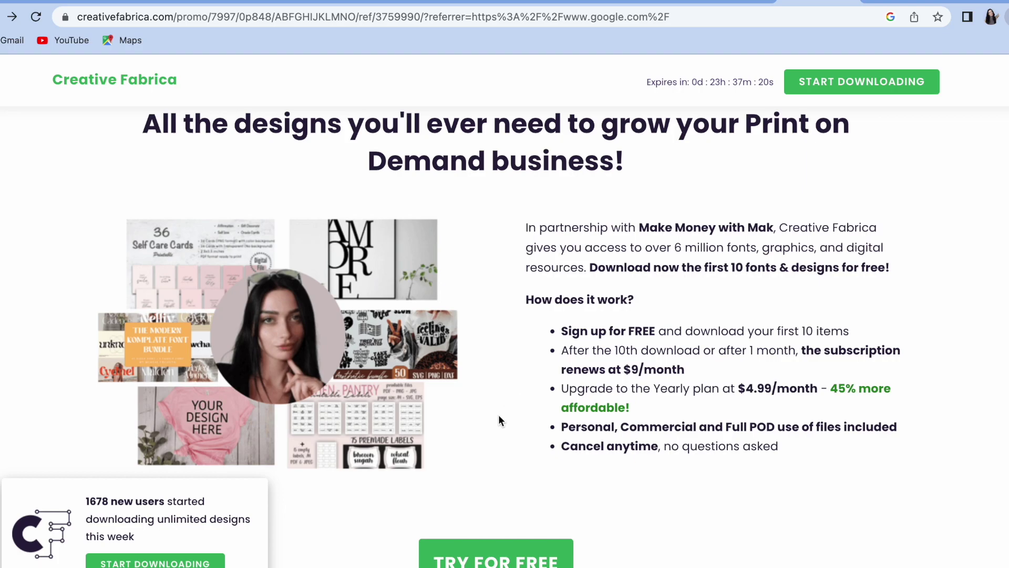
drag(698, 409, 551, 379)
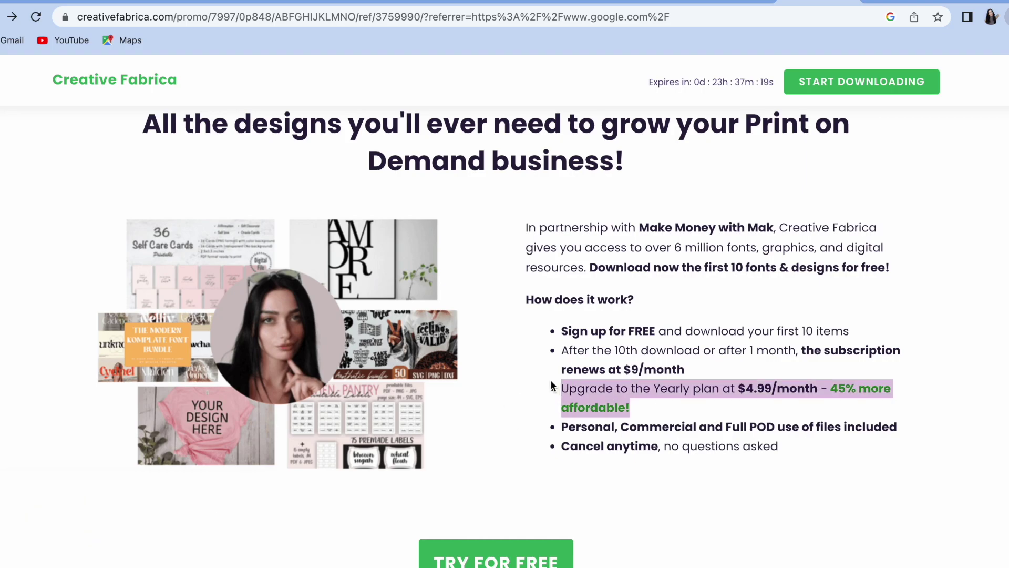
click(539, 410)
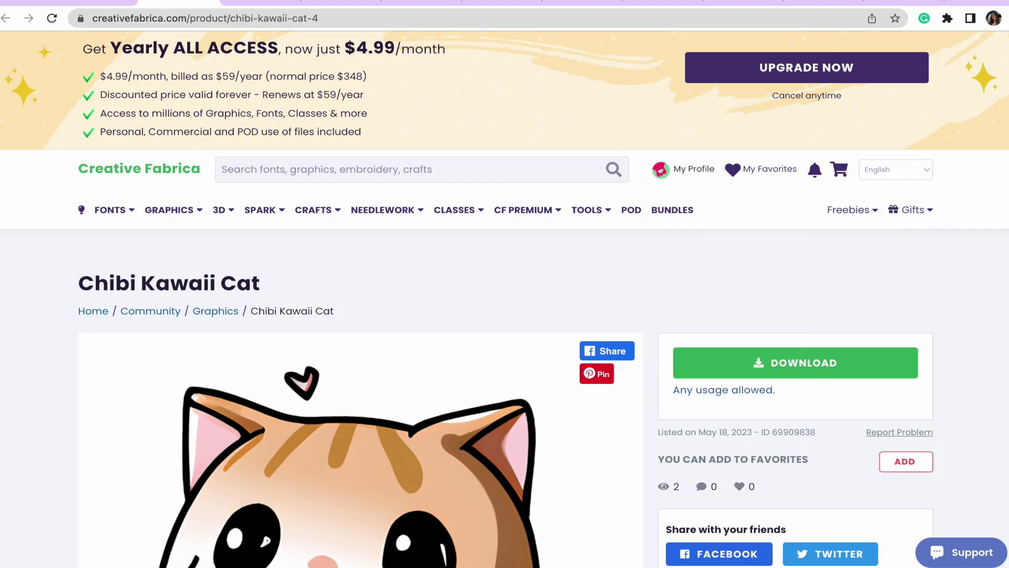
Unpack the downloaded Chibi Kawaii Cat zip into a PNG and return to the Canva design.
scroll(504, 299, down, 6)
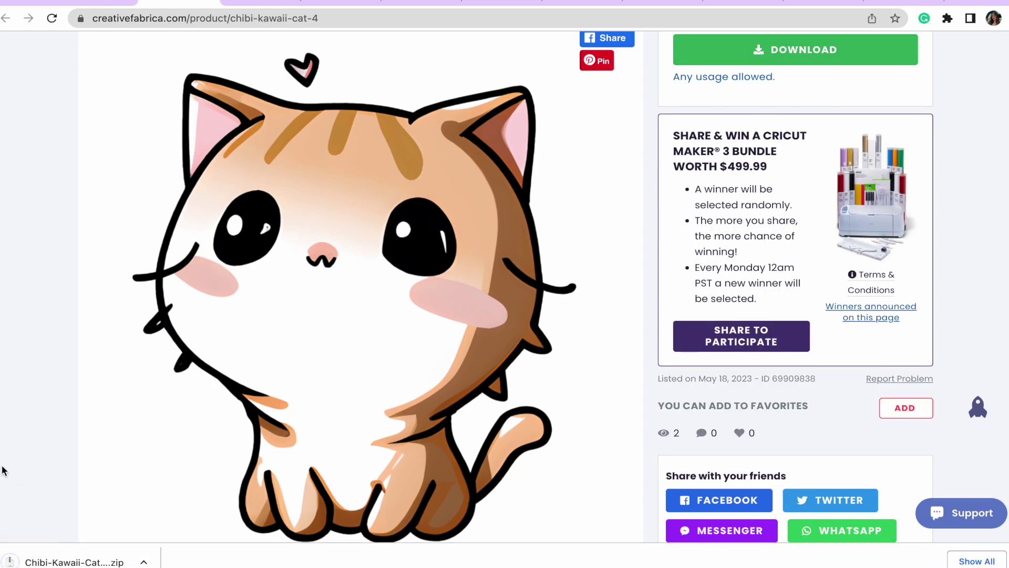
click(57, 560)
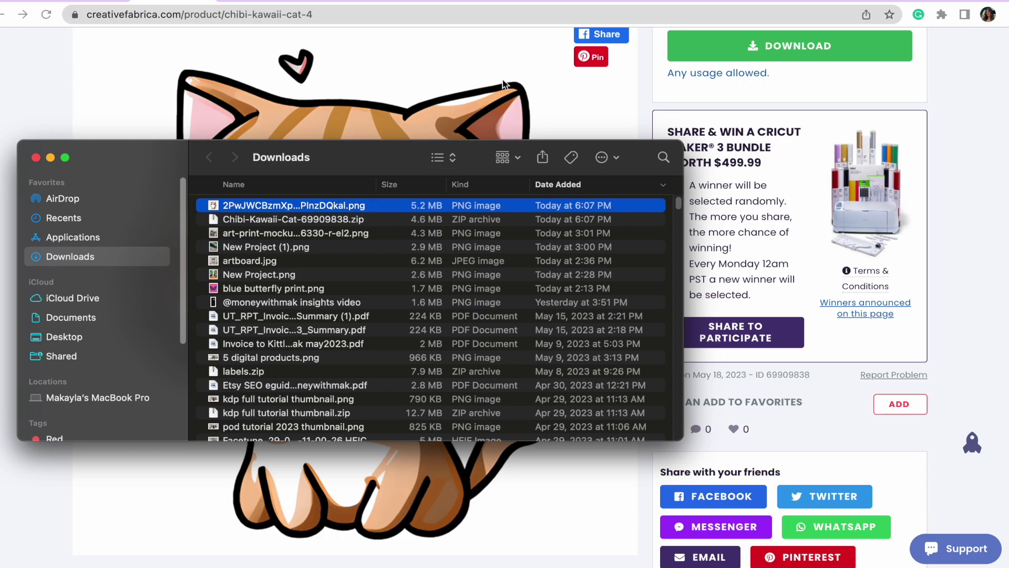
click(575, 2)
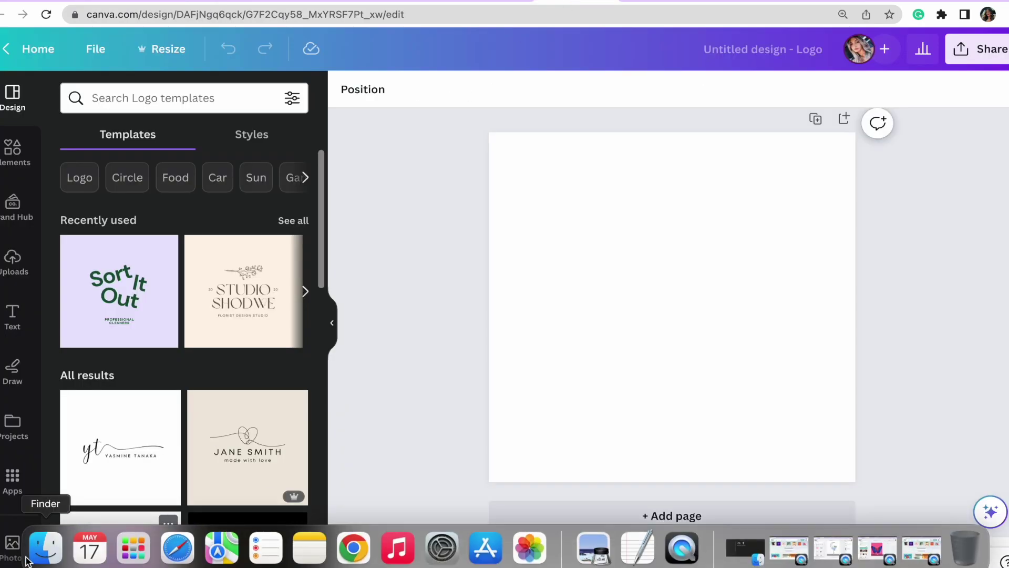
Drag the cat PNG from the Downloads folder onto the Canva logo design.
click(46, 548)
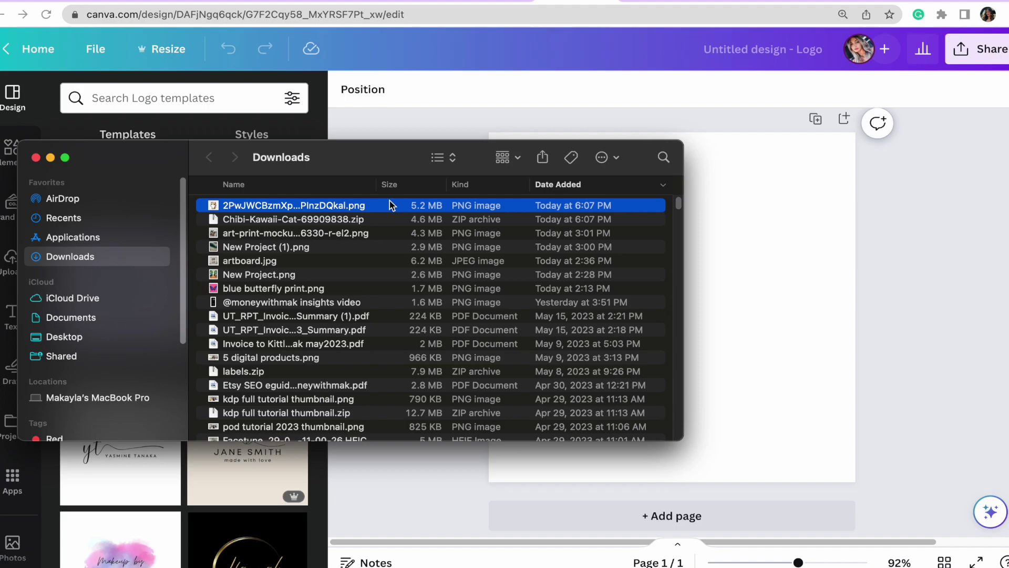
drag(392, 205, 745, 209)
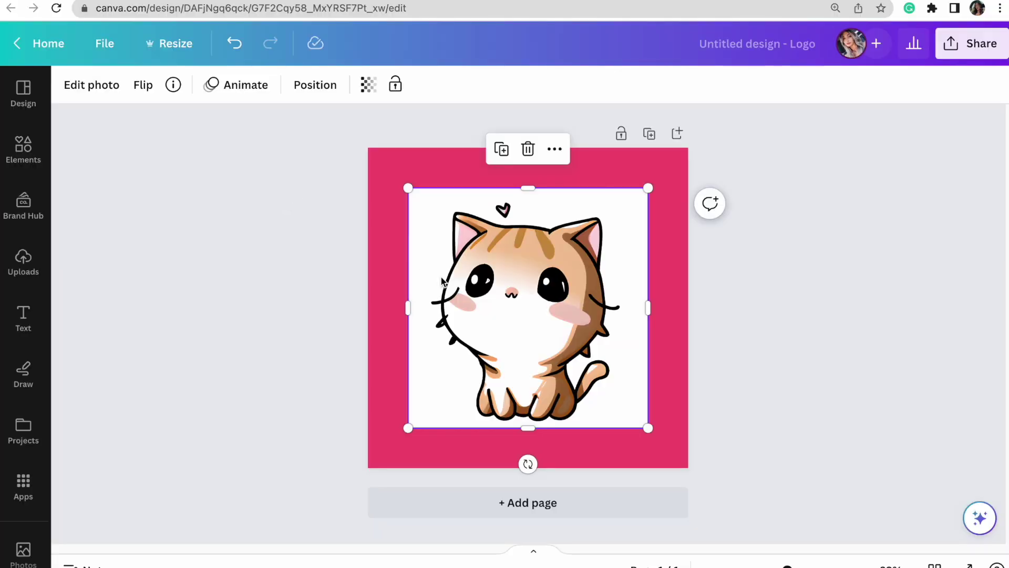
Remove the cat image's white background with BG Remover.
click(88, 88)
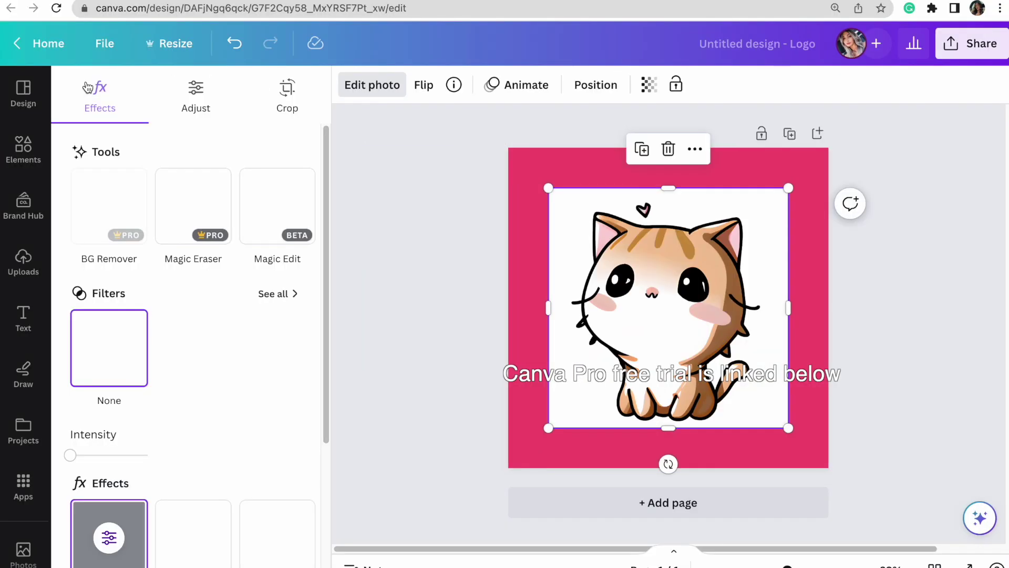
click(125, 210)
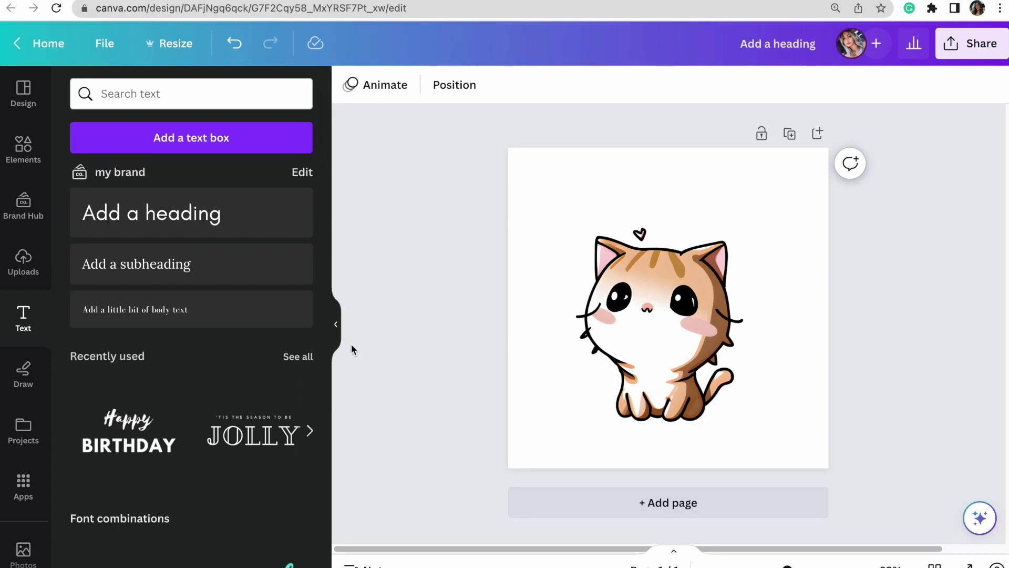
click(337, 327)
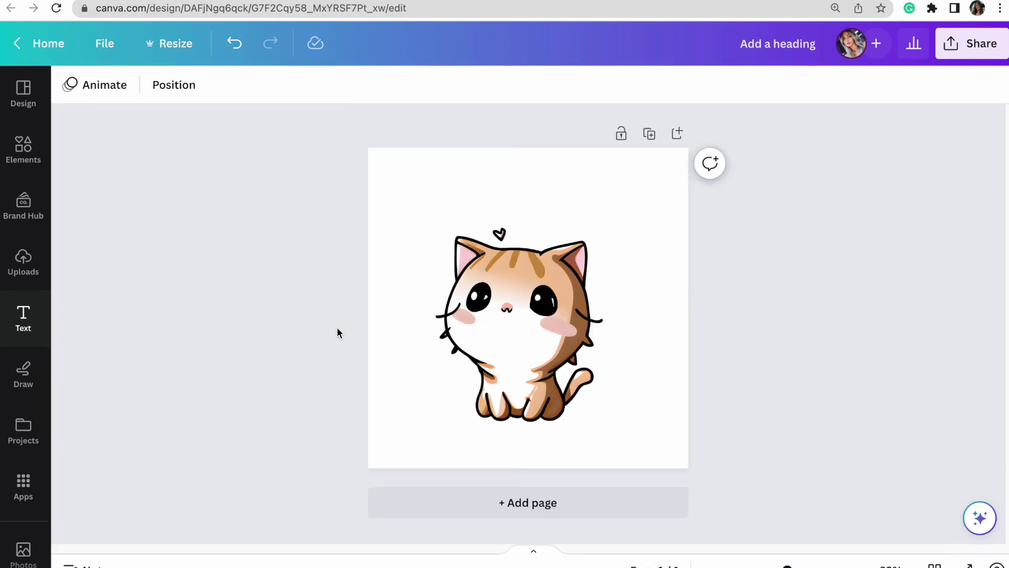
Enlarge the cat image and centre it on the page.
click(611, 313)
drag(630, 212, 592, 254)
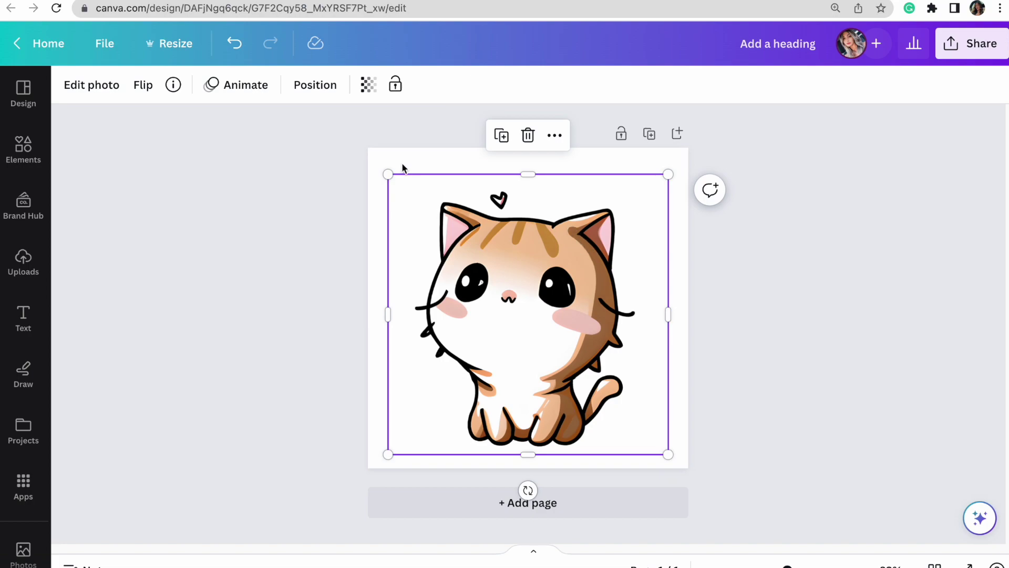
click(369, 163)
drag(562, 278, 562, 271)
click(812, 290)
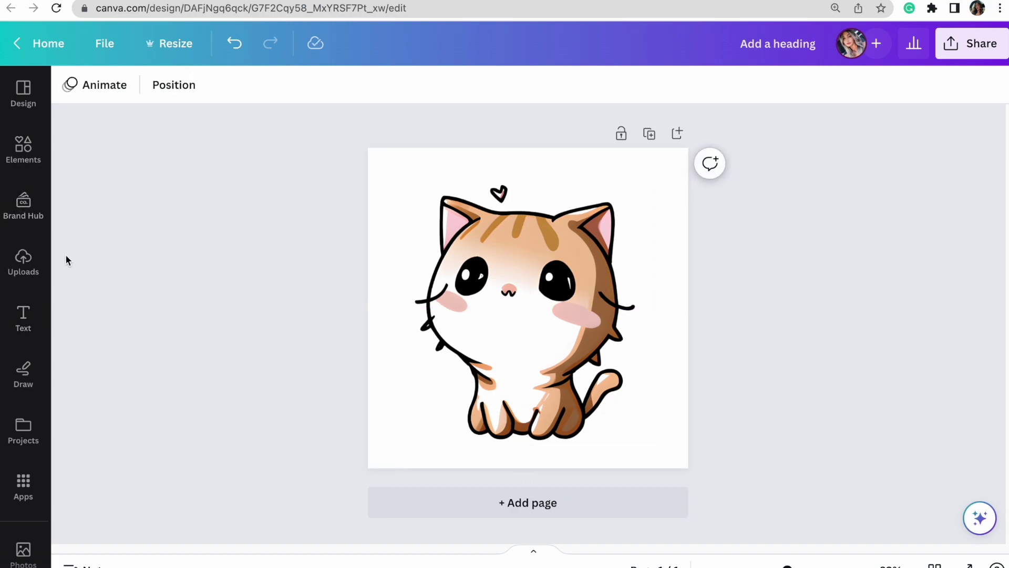
click(455, 269)
click(725, 314)
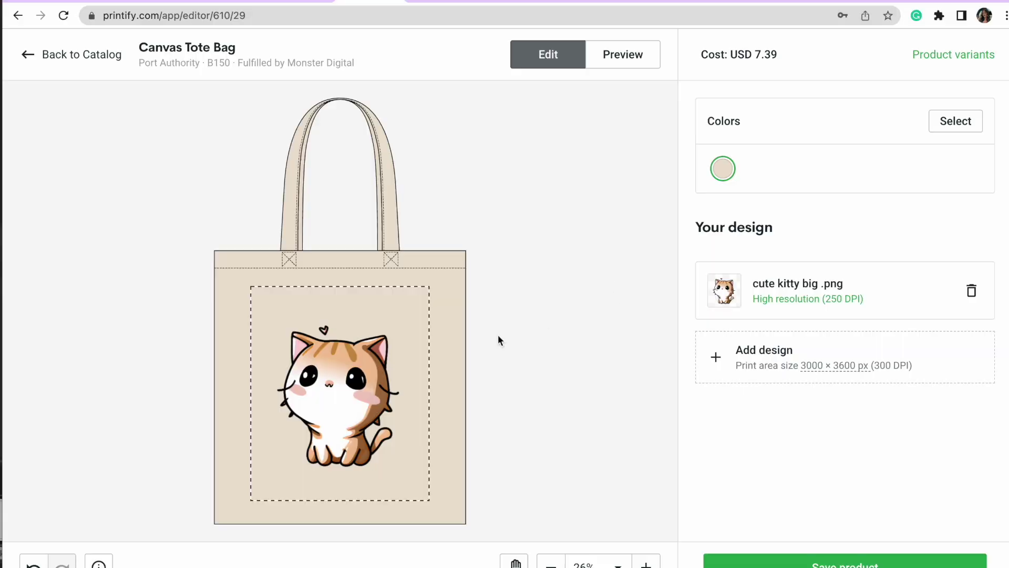
click(356, 359)
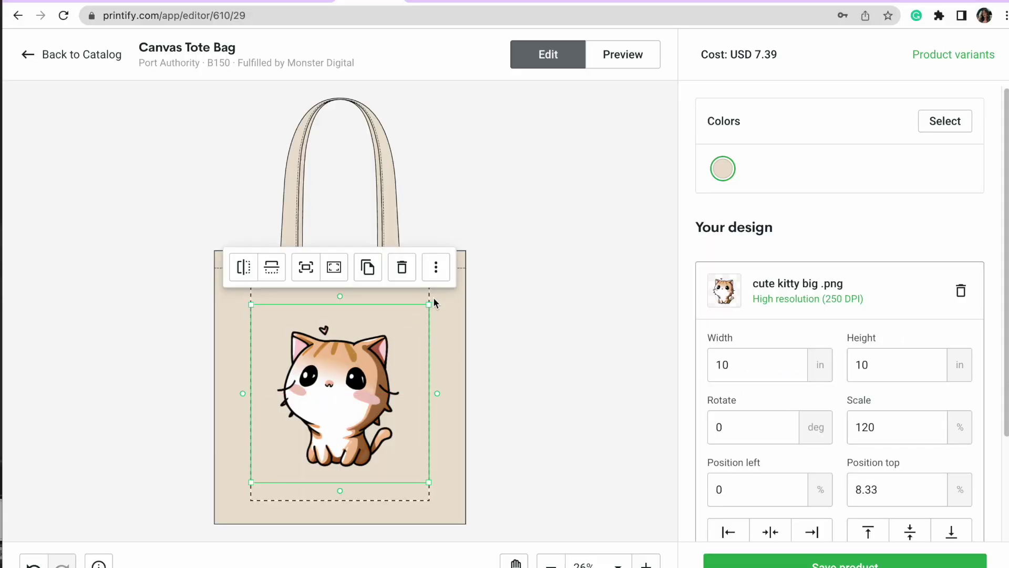
Enlarge the cat design on the tote bag to 11 in (132%) and reposition it.
drag(427, 305, 434, 296)
drag(370, 347, 368, 347)
drag(431, 296, 444, 295)
drag(349, 379, 348, 388)
click(615, 119)
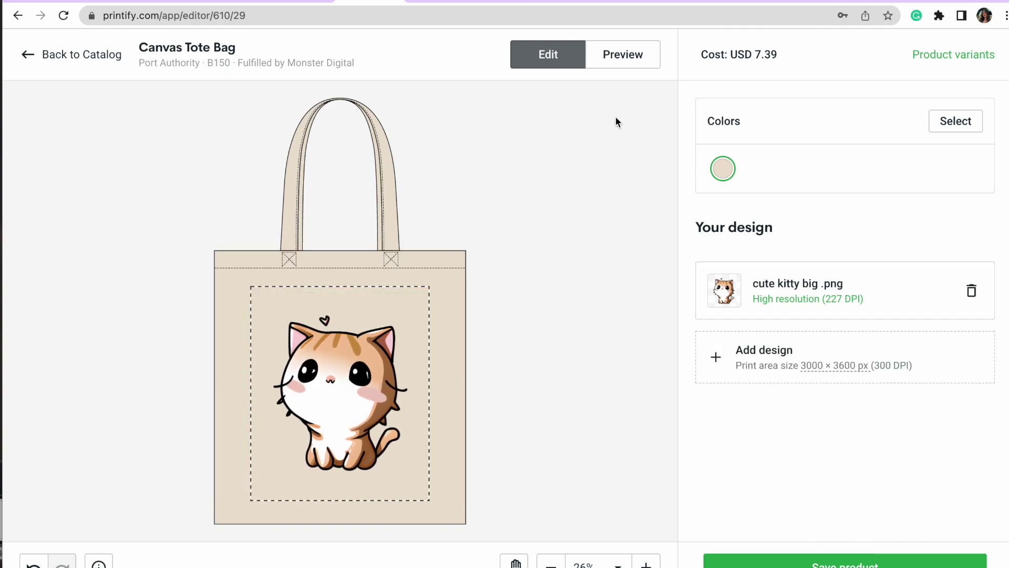
Check the tote bag preview and lifestyle view, then return to the editor.
click(627, 55)
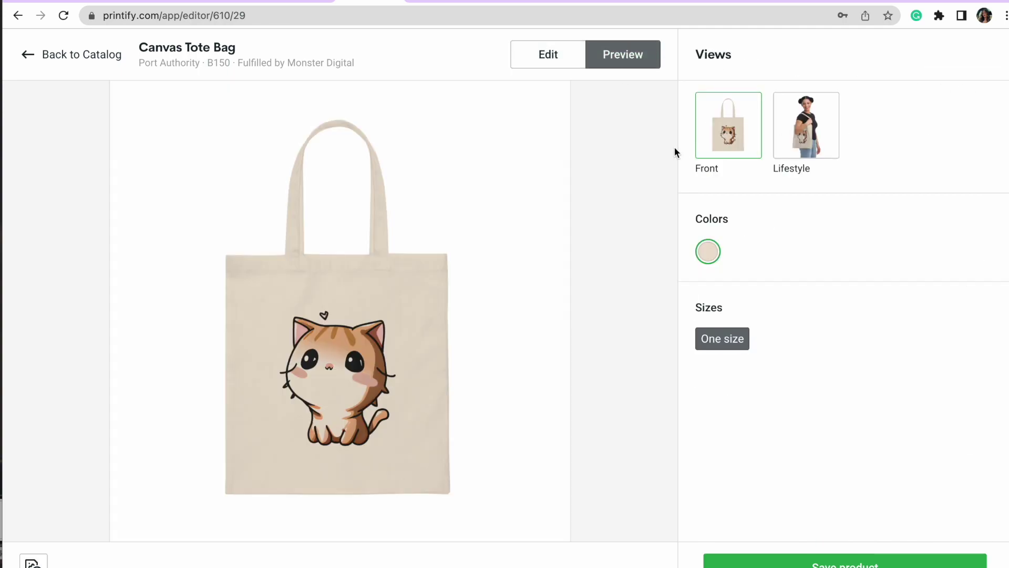
click(800, 127)
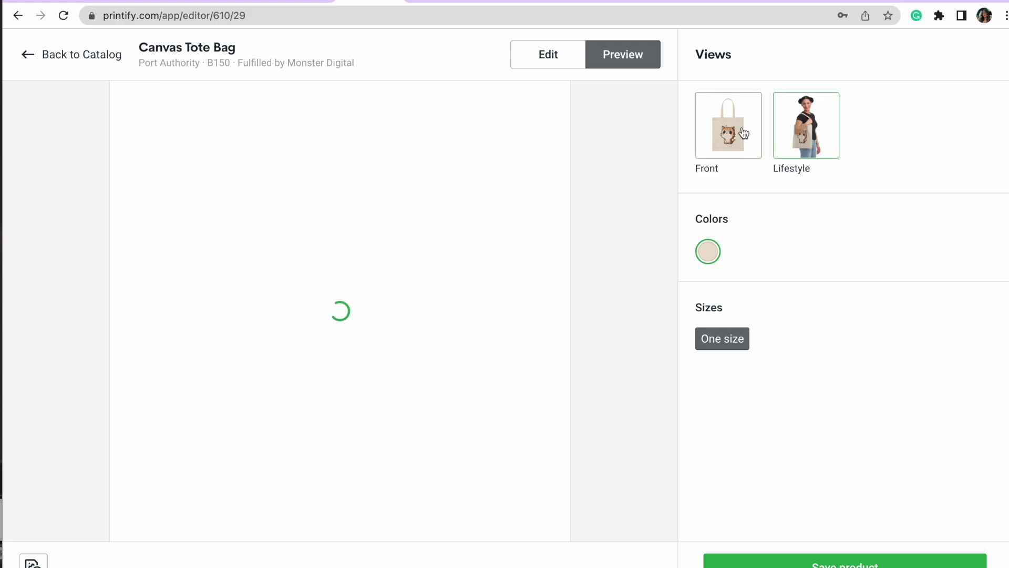
click(548, 55)
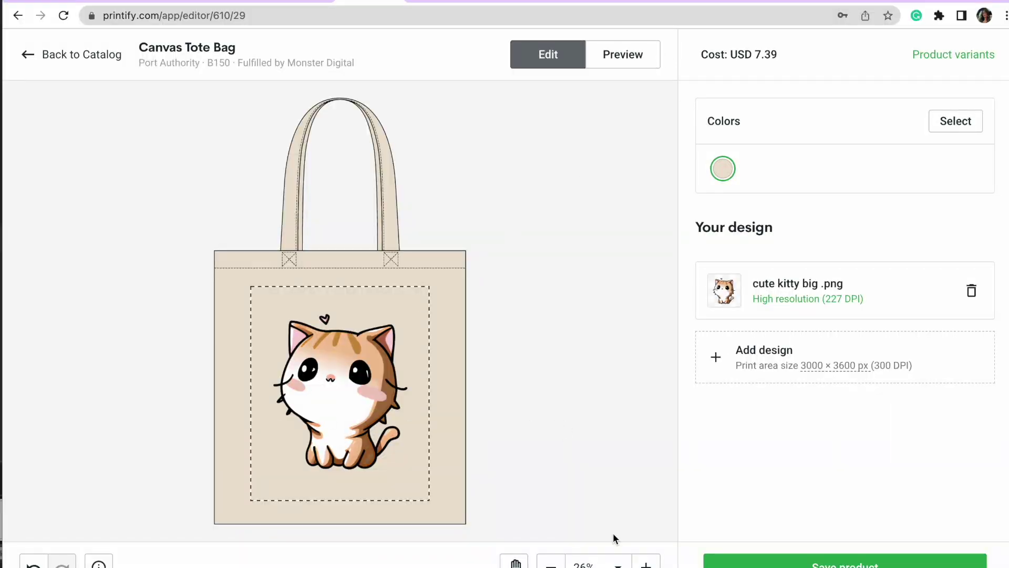
Save the Printify Canvas Tote Bag product with the cat design.
click(801, 563)
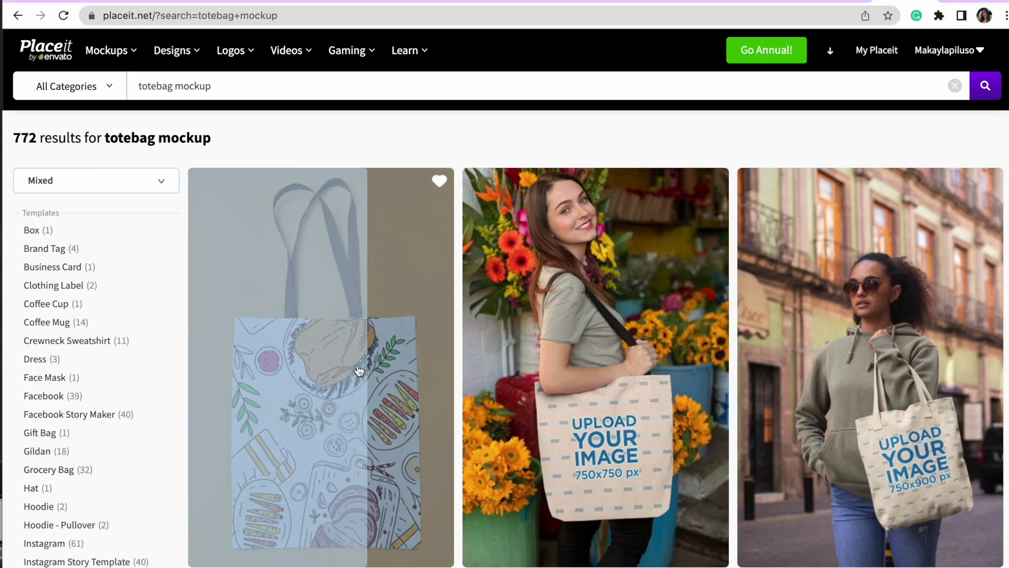
Browse the totebag mockup results and crop the cat image in the hand-held magenta mockup.
scroll(847, 238, down, 3)
scroll(847, 237, down, 10)
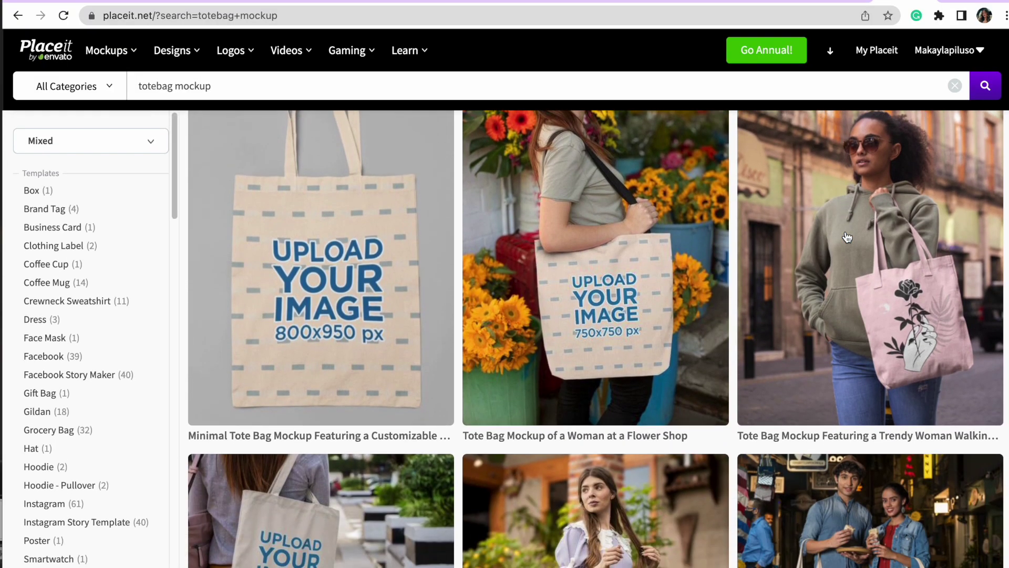
scroll(848, 237, down, 8)
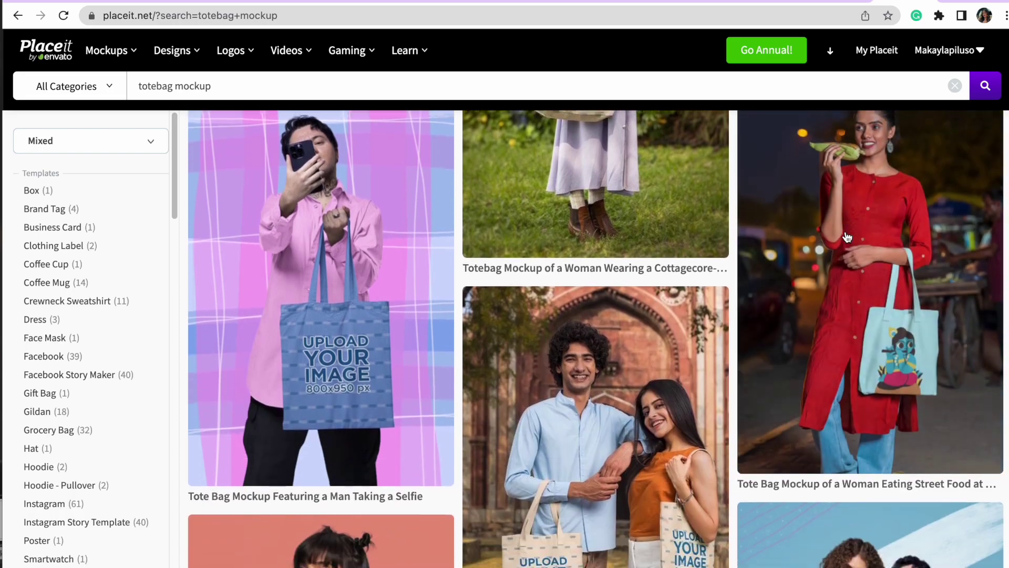
scroll(847, 238, down, 4)
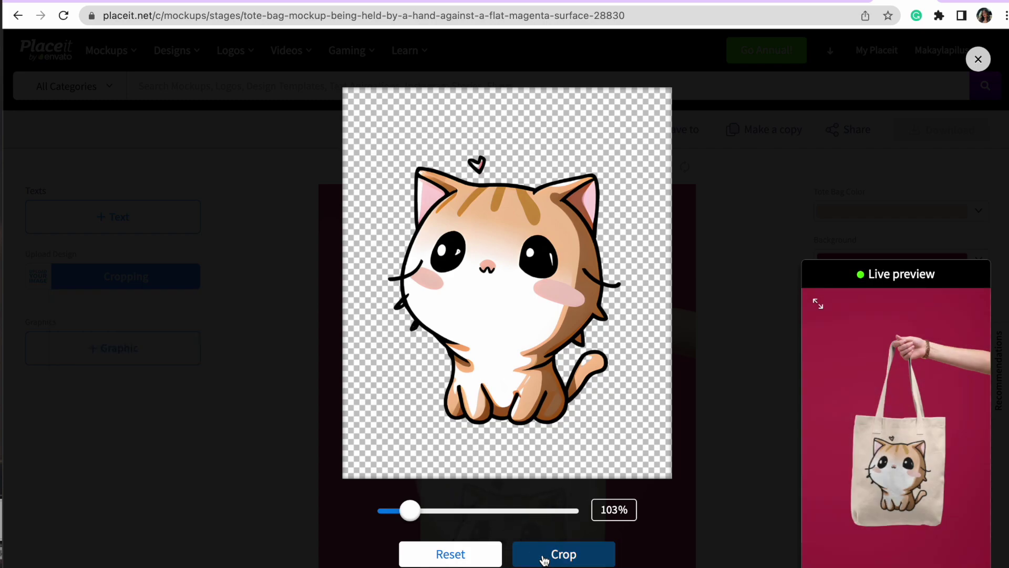
click(545, 556)
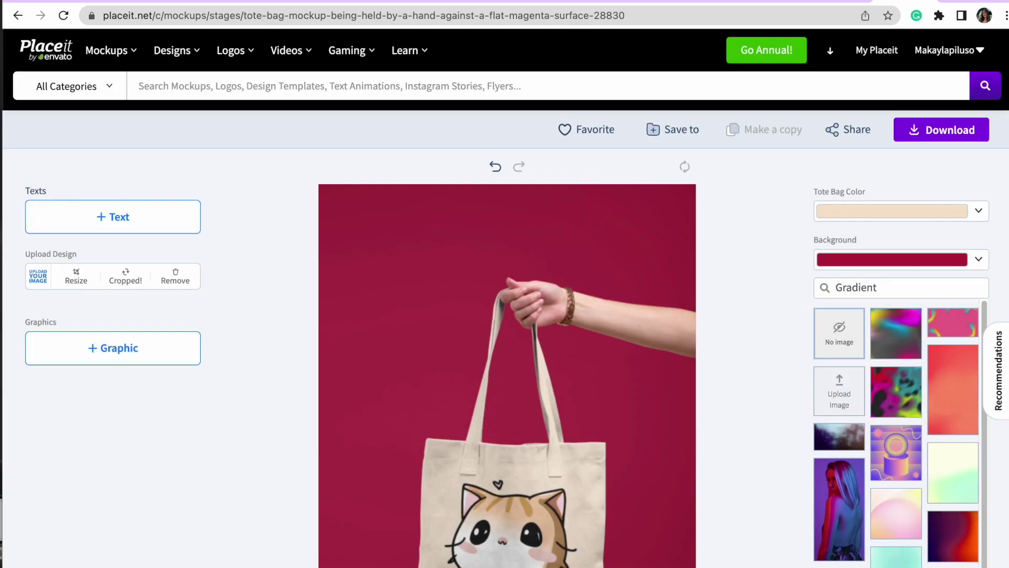